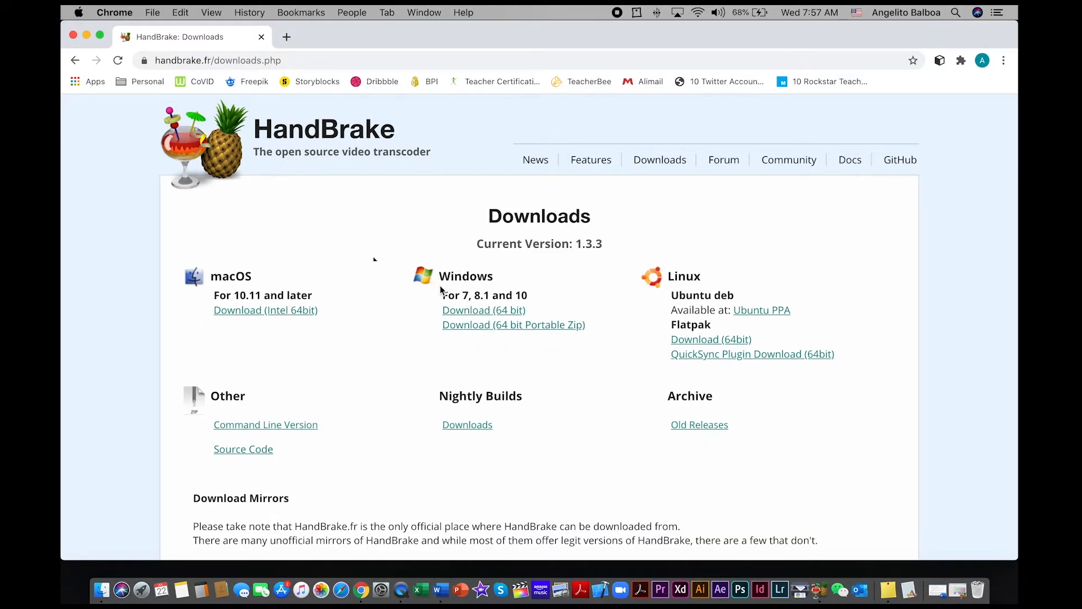
- Minimize the browser window, check the size of Video1.mov in the desktop Videos folder, and open it as the HandBrake source
left_click(86, 37)
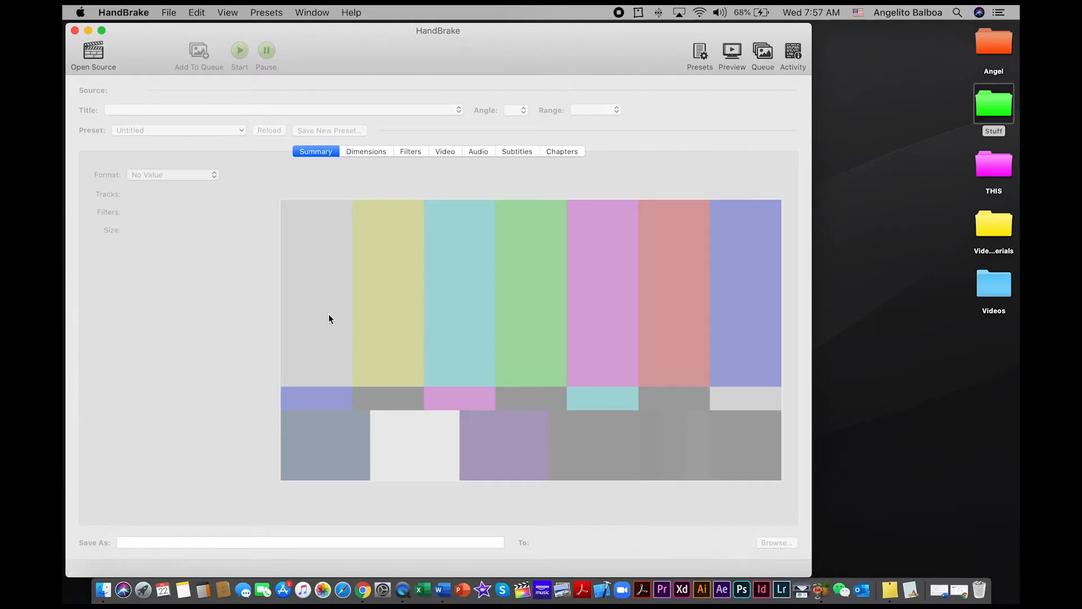
left_click(93, 62)
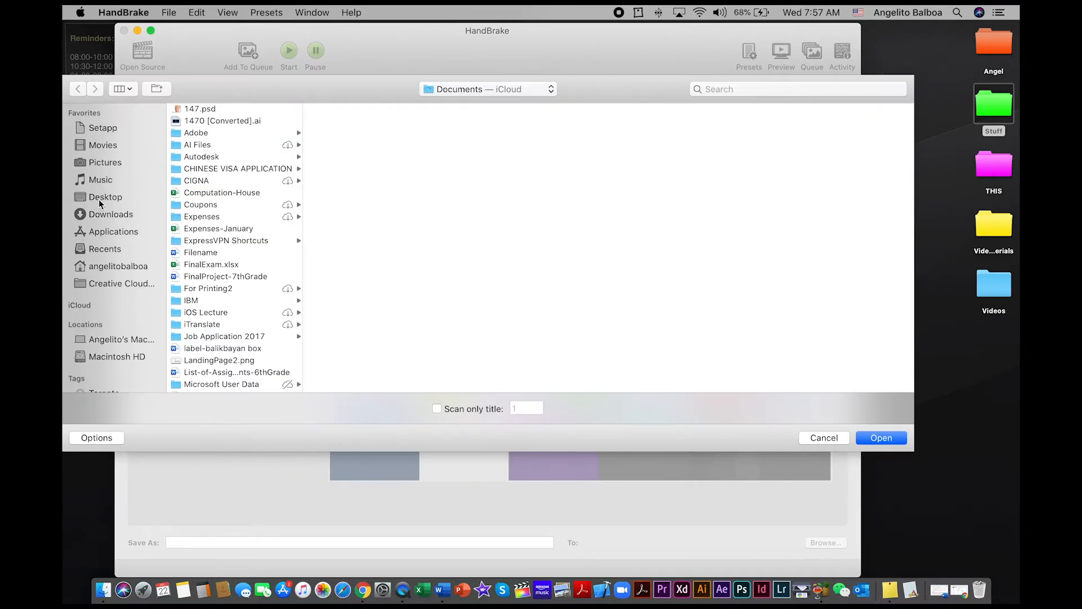
left_click(103, 198)
left_click(196, 156)
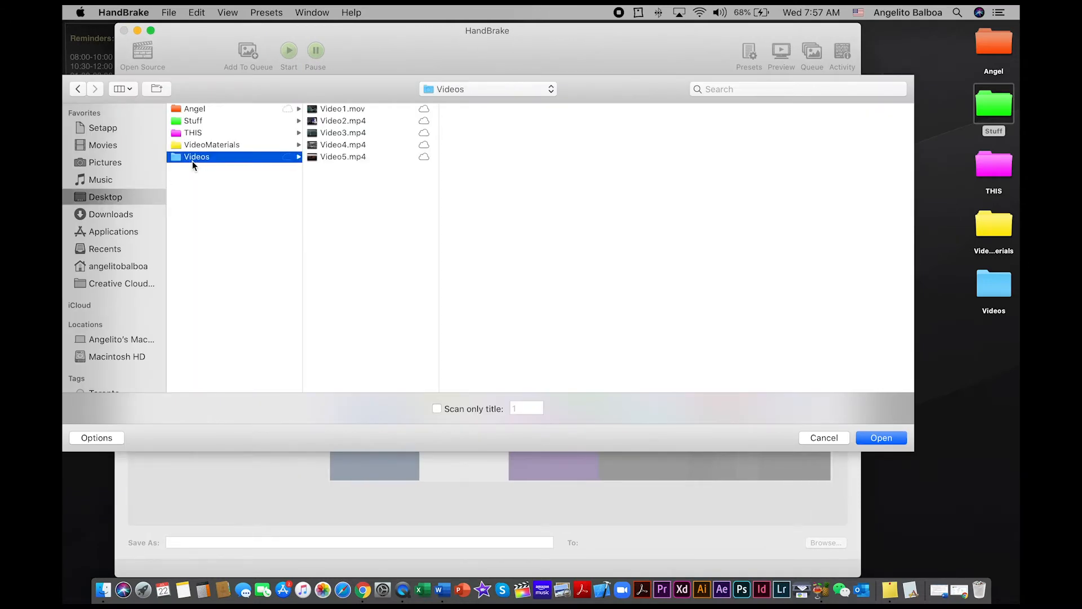
left_click(355, 112)
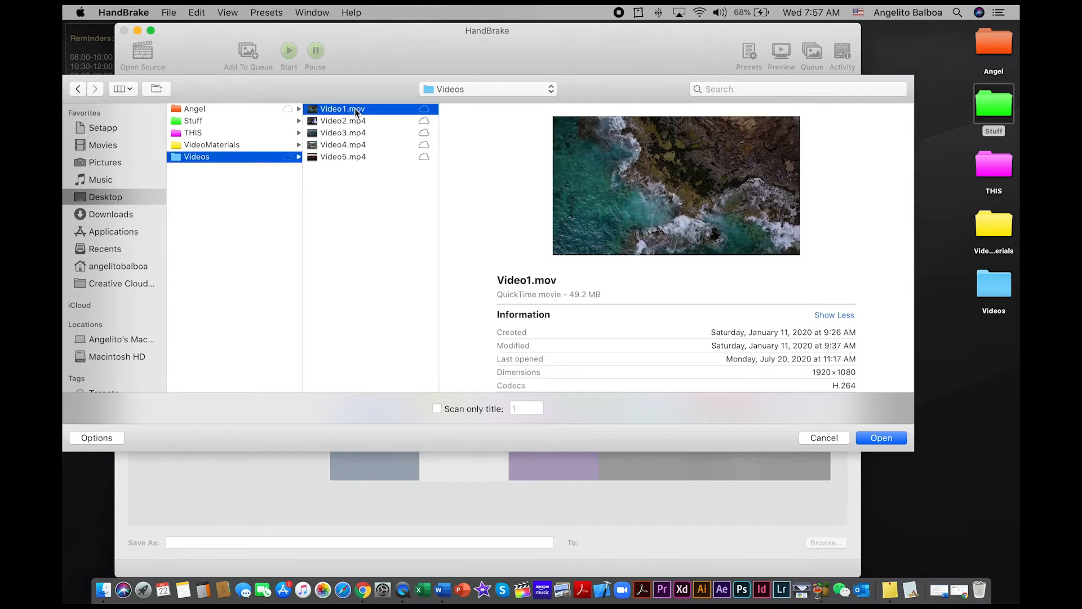
left_click(572, 294)
left_click_drag(573, 295, 608, 295)
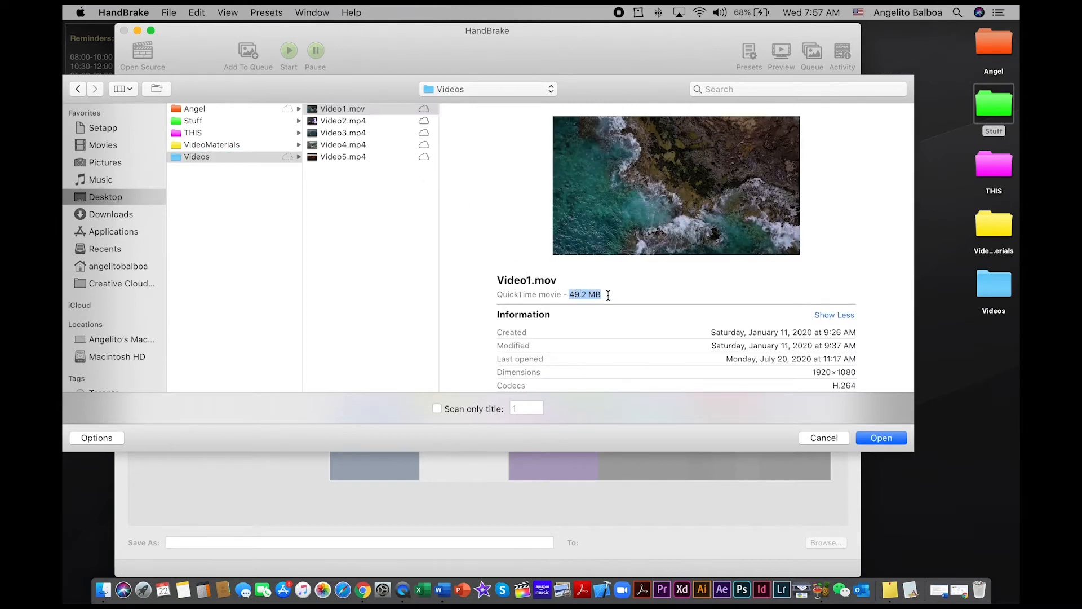
left_click(878, 438)
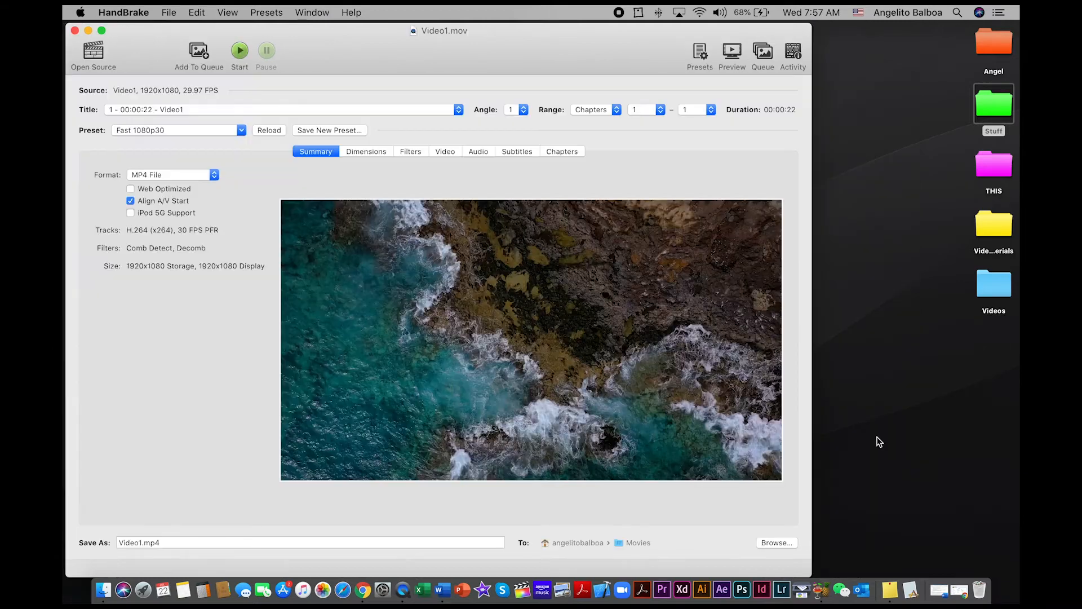
- Apply the Fast 480p30 preset to Video1 and enable Web Optimized for the MP4 output
left_click(698, 52)
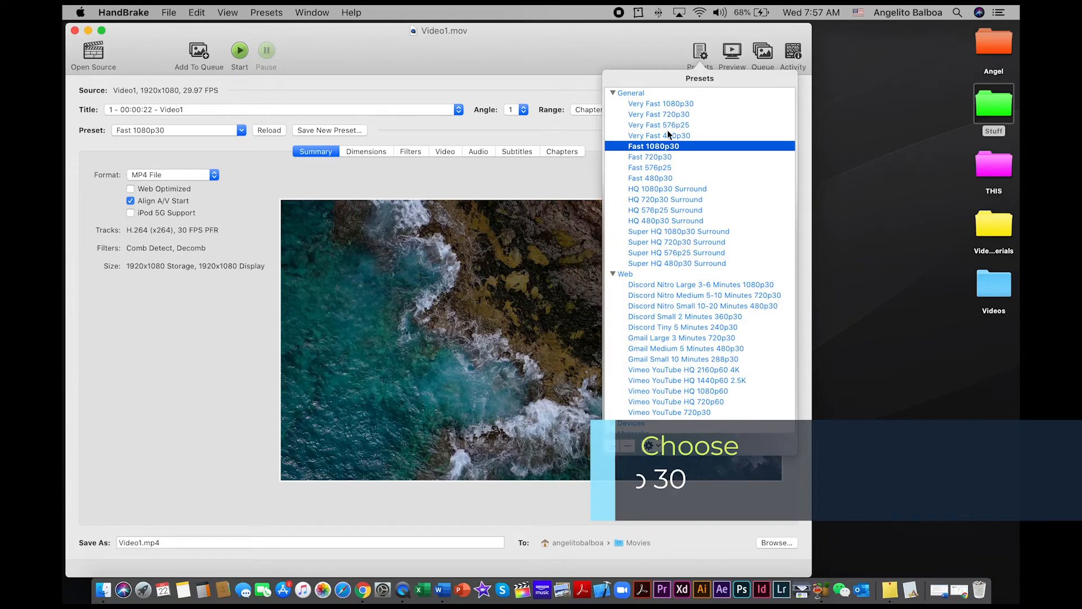
left_click(653, 178)
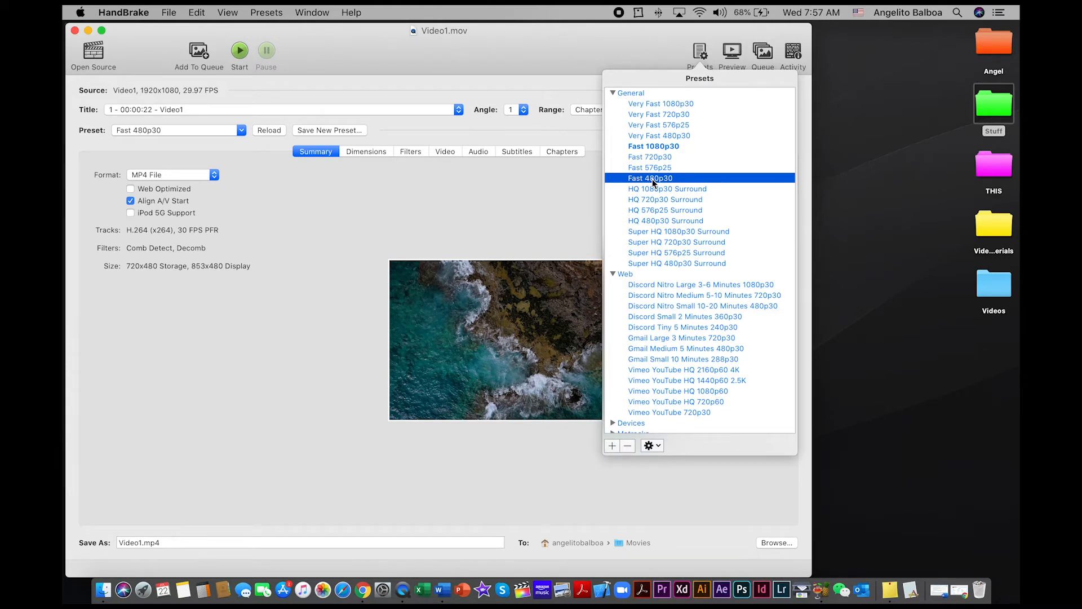
left_click(280, 195)
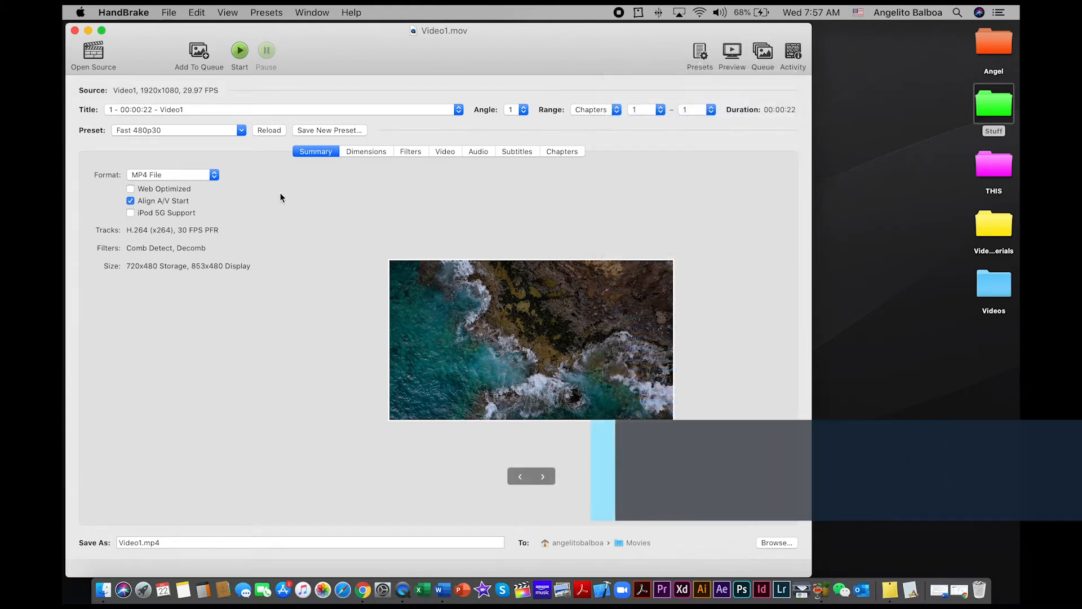
left_click(130, 188)
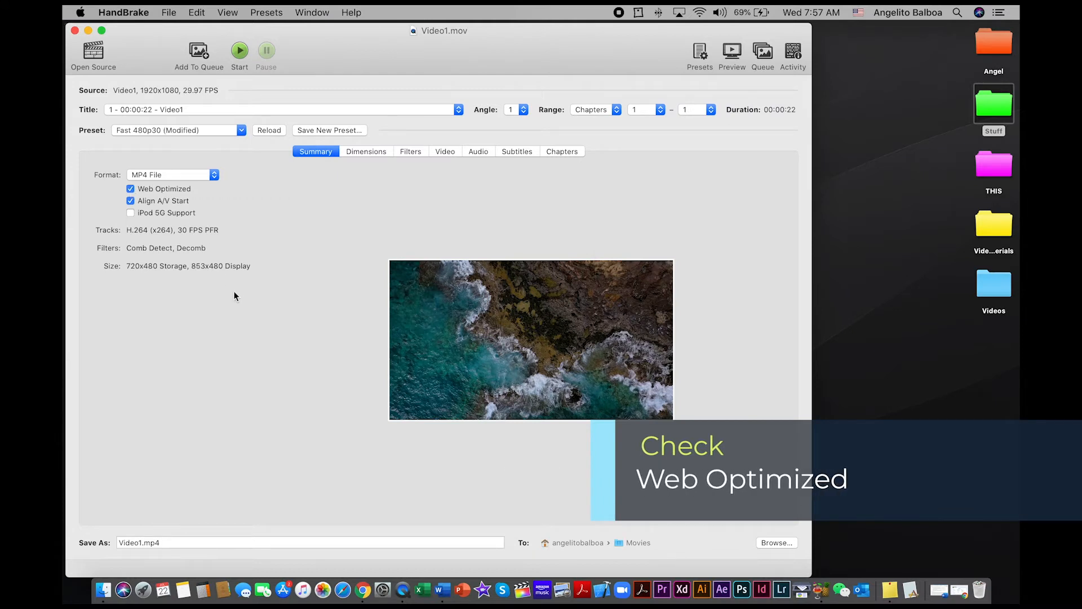
- Set the output to Video1Reduced.mp4 in the desktop Videos folder and start encoding
left_click(142, 542)
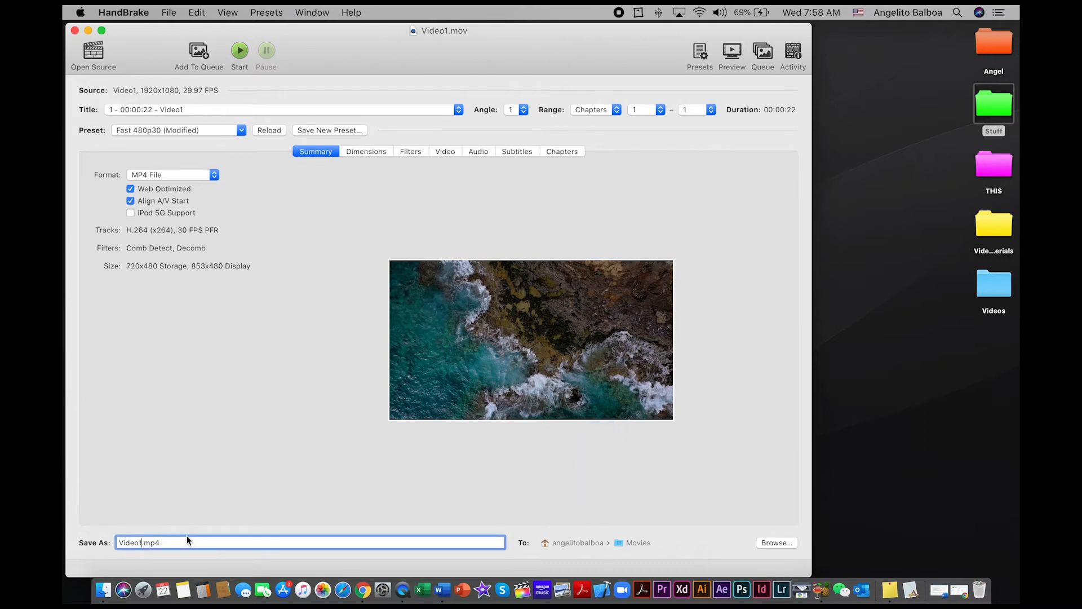
type("Reduced")
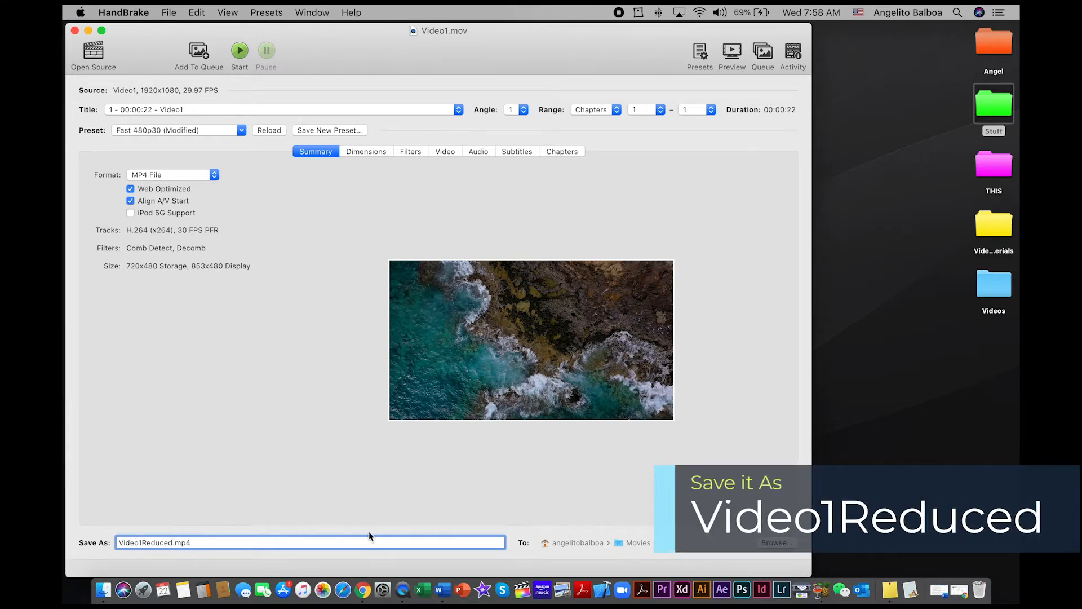
left_click(768, 542)
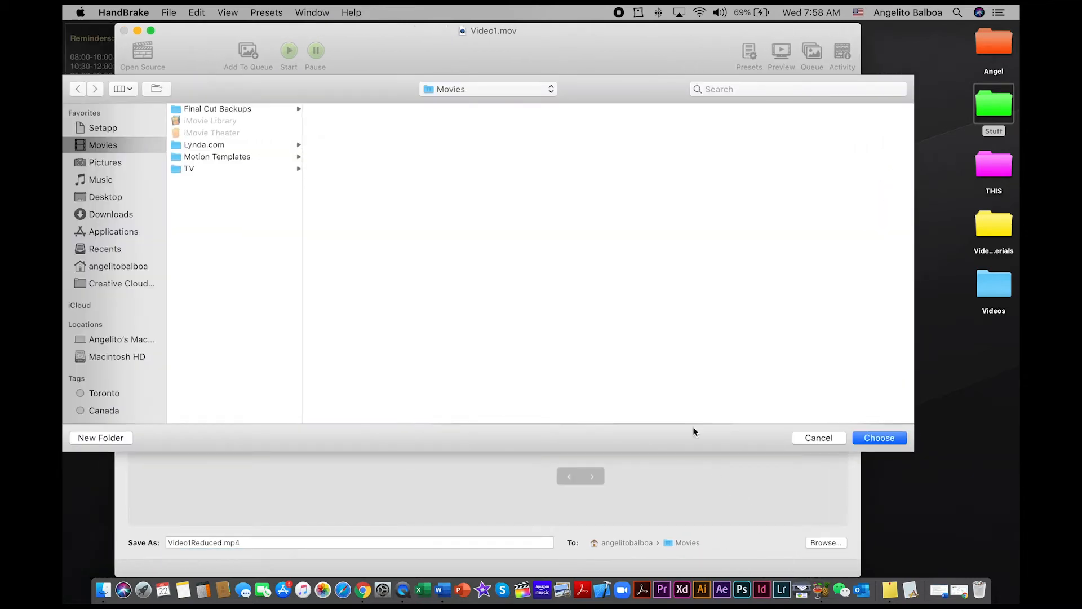
left_click(111, 197)
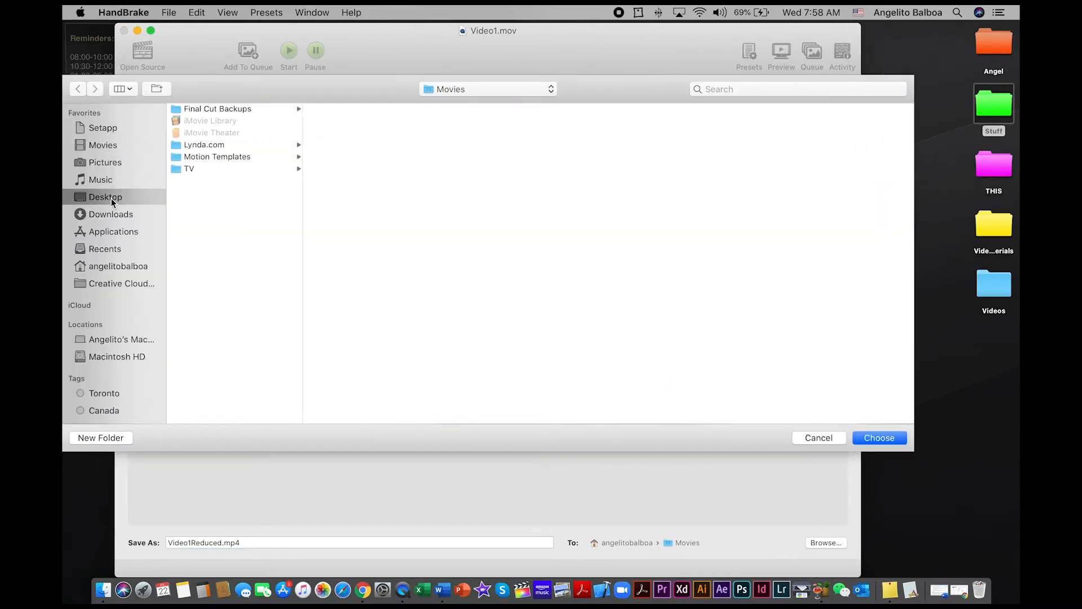
left_click(198, 157)
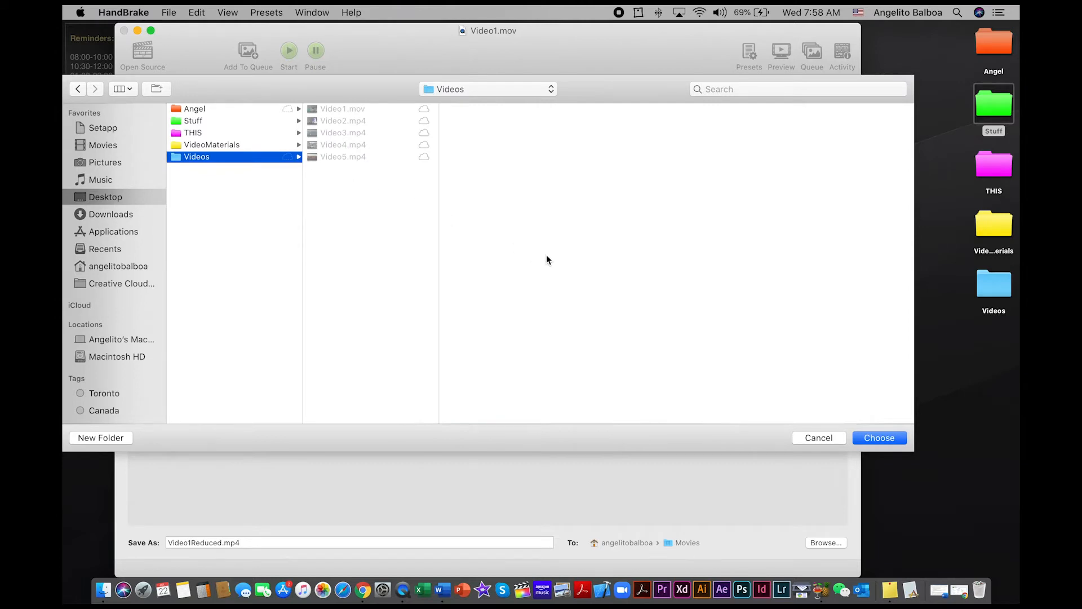
left_click(875, 438)
left_click(239, 52)
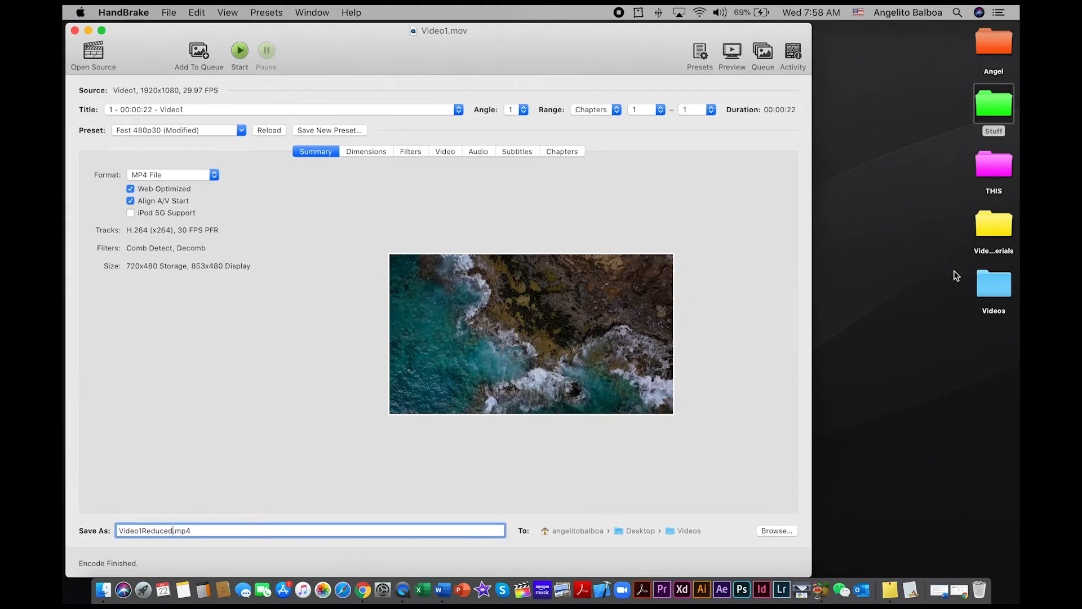
- Compare the file sizes of Video1.mov and Video1Reduced.mp4 in the desktop Videos folder using an enlarged Finder window
double_click(986, 294)
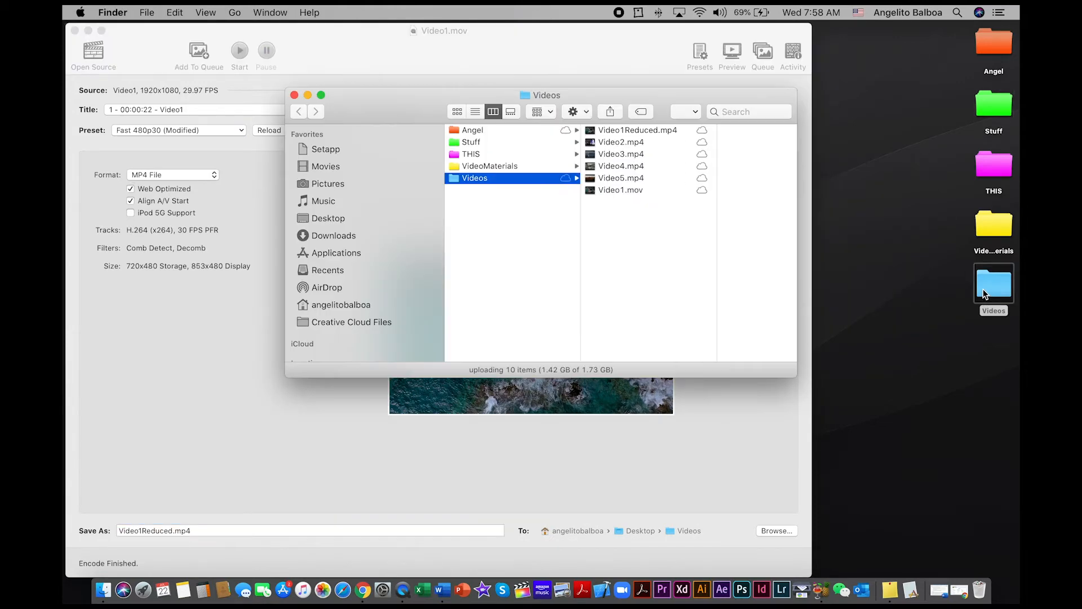
left_click_drag(421, 94, 264, 80)
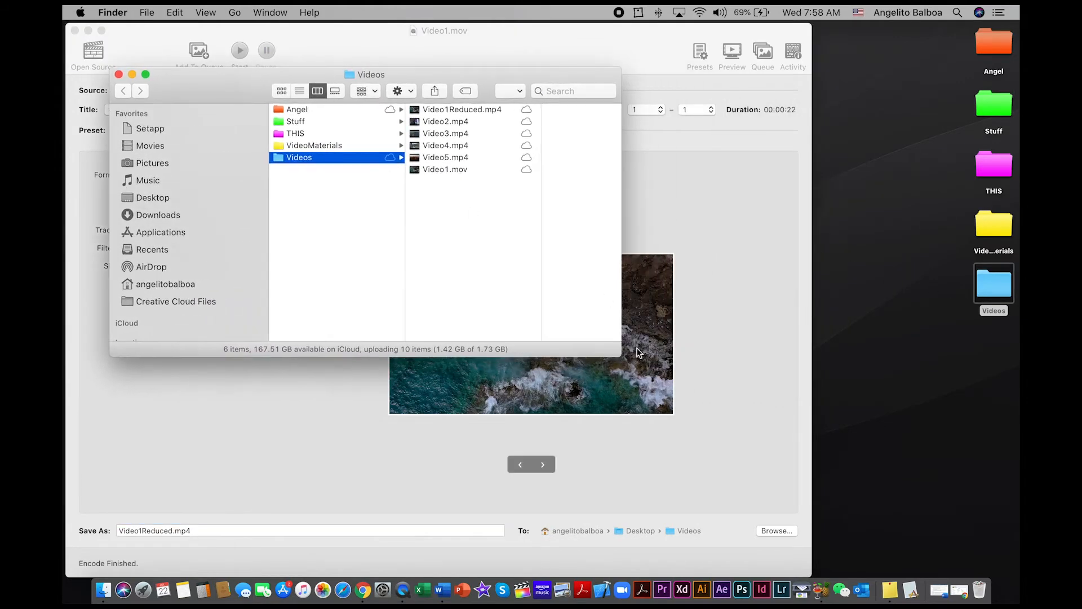
left_click_drag(624, 359, 929, 462)
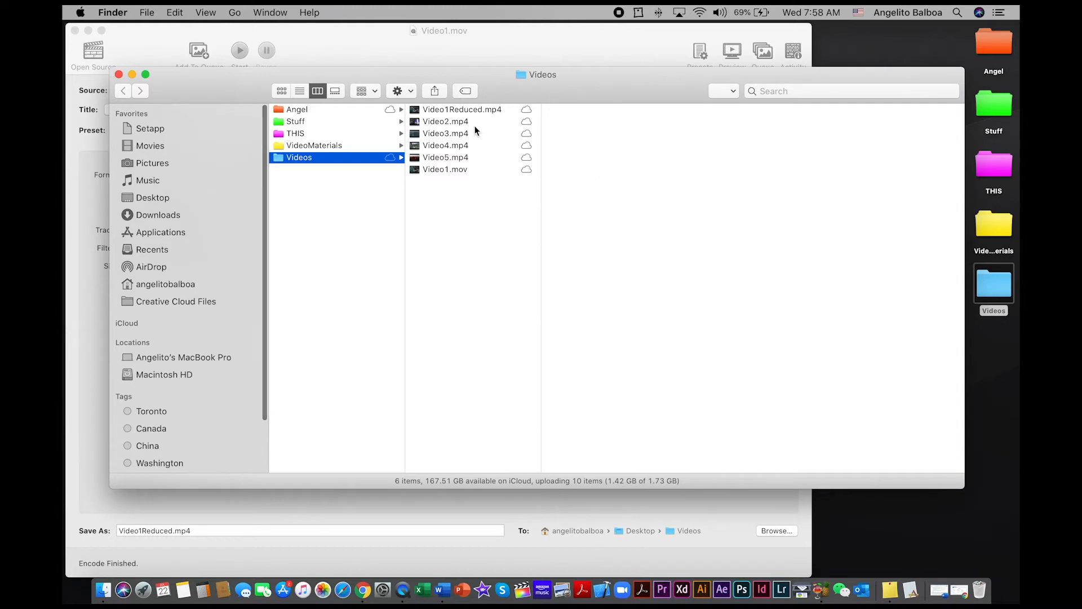
left_click(458, 170)
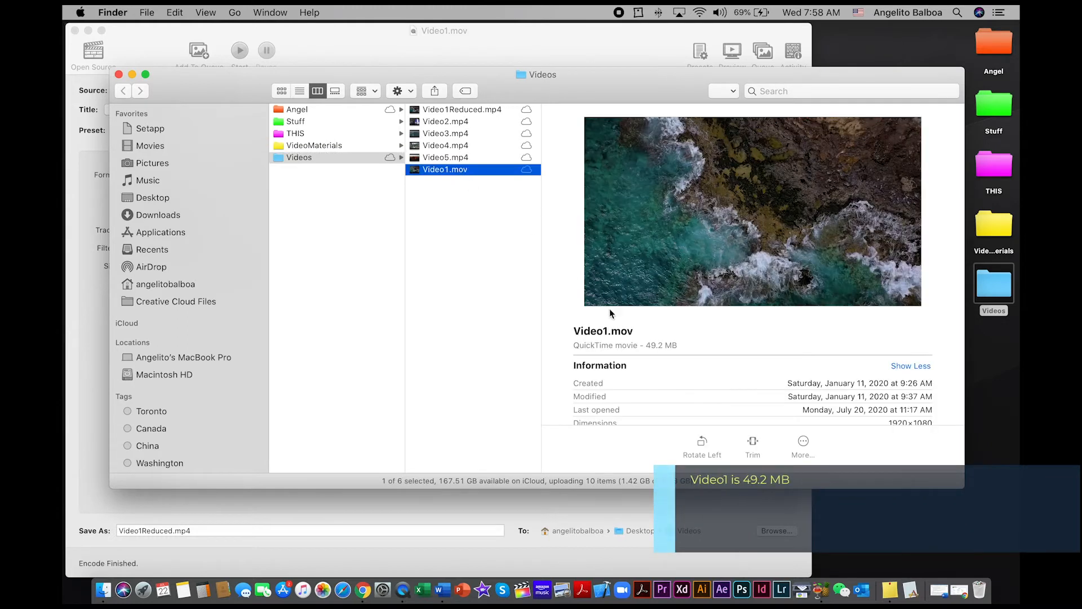
left_click(429, 110)
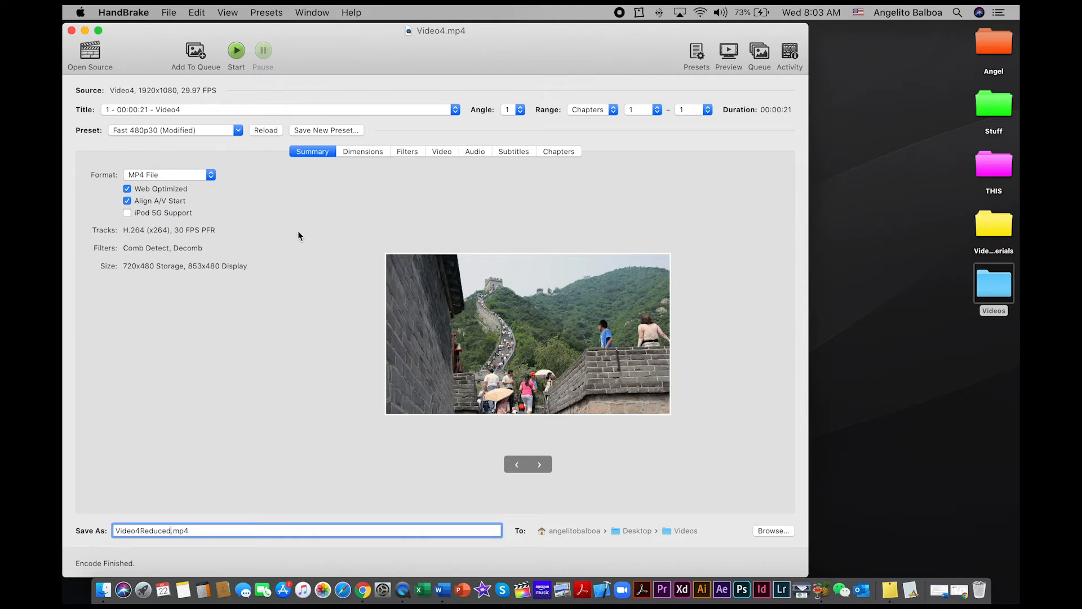
- Open Video2.mp4 from the Videos folder as the new source and check that the Fast 480p30 preset is selected
left_click(92, 56)
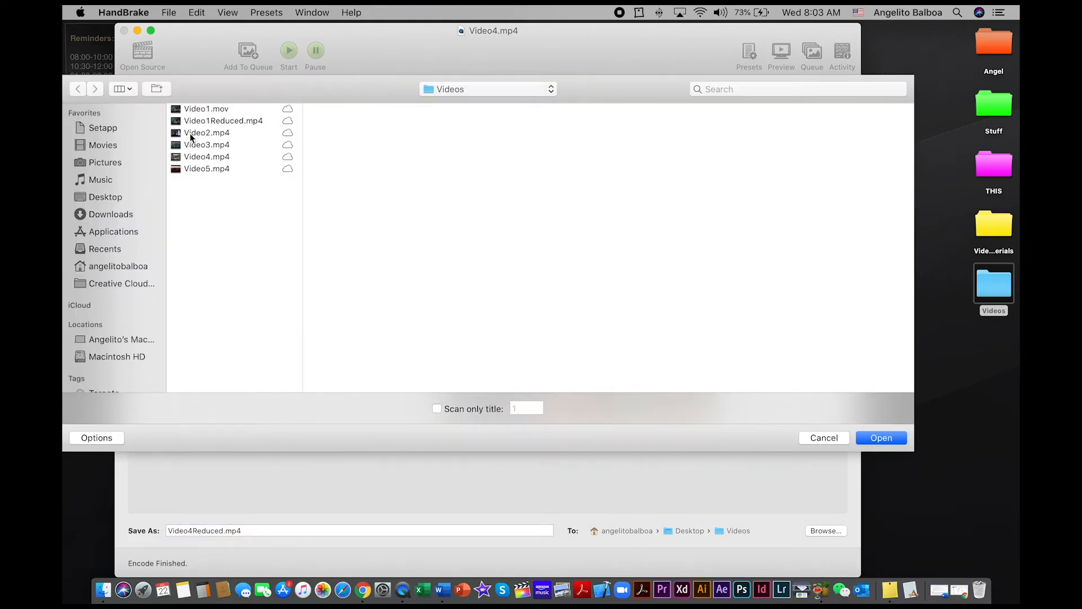
left_click(187, 138)
left_click(869, 441)
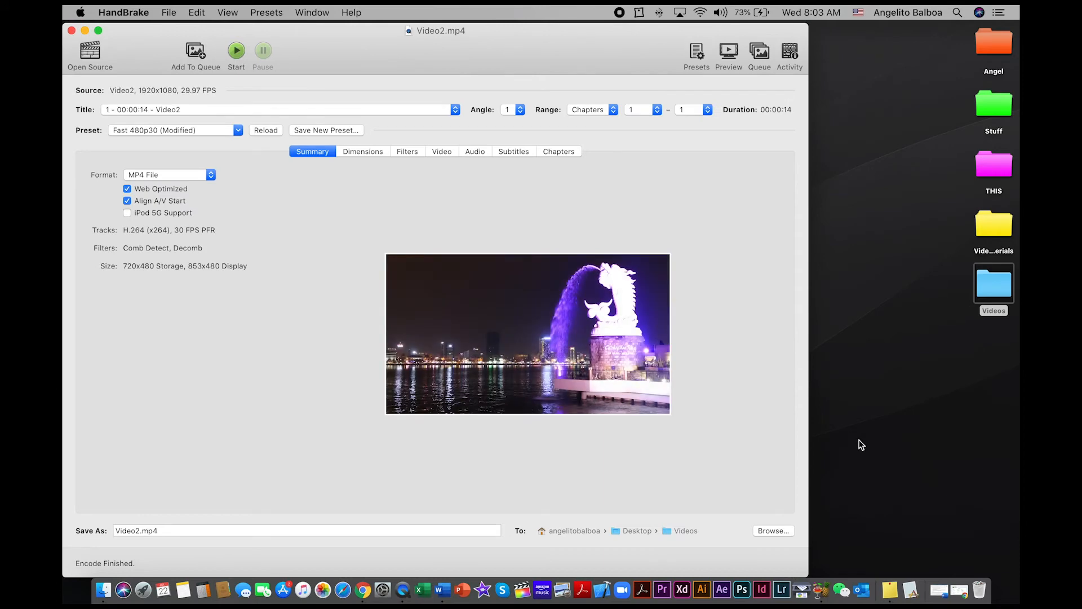
left_click(695, 63)
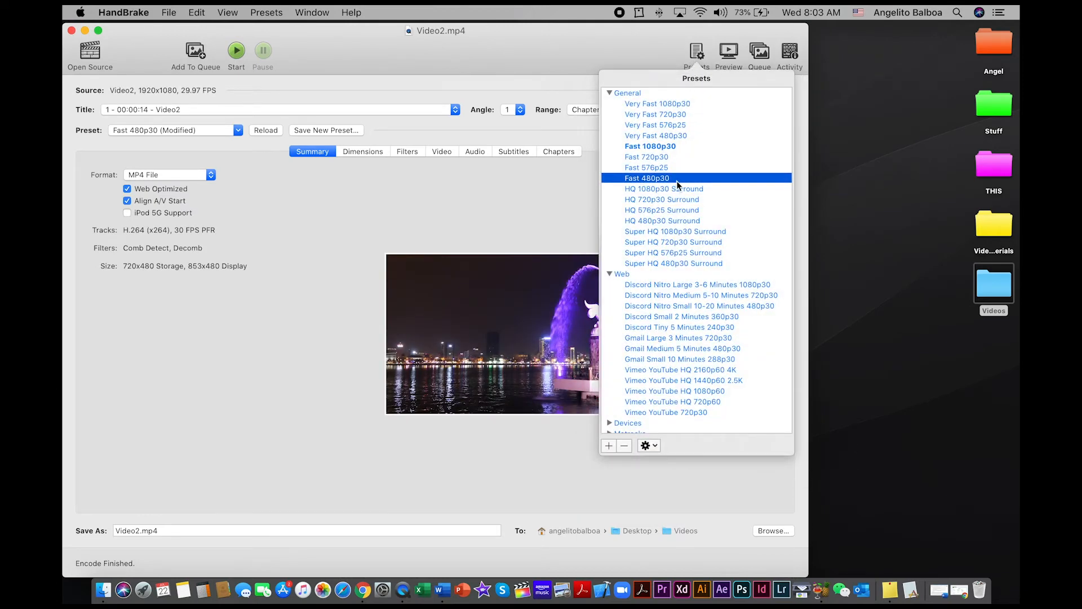
mouse_move(679, 185)
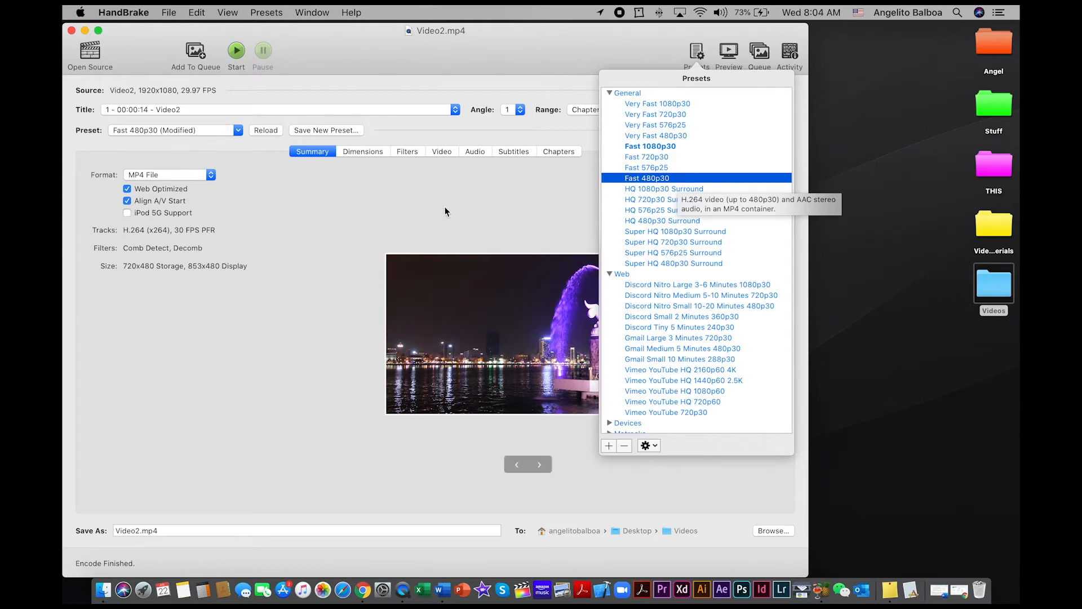
left_click(271, 203)
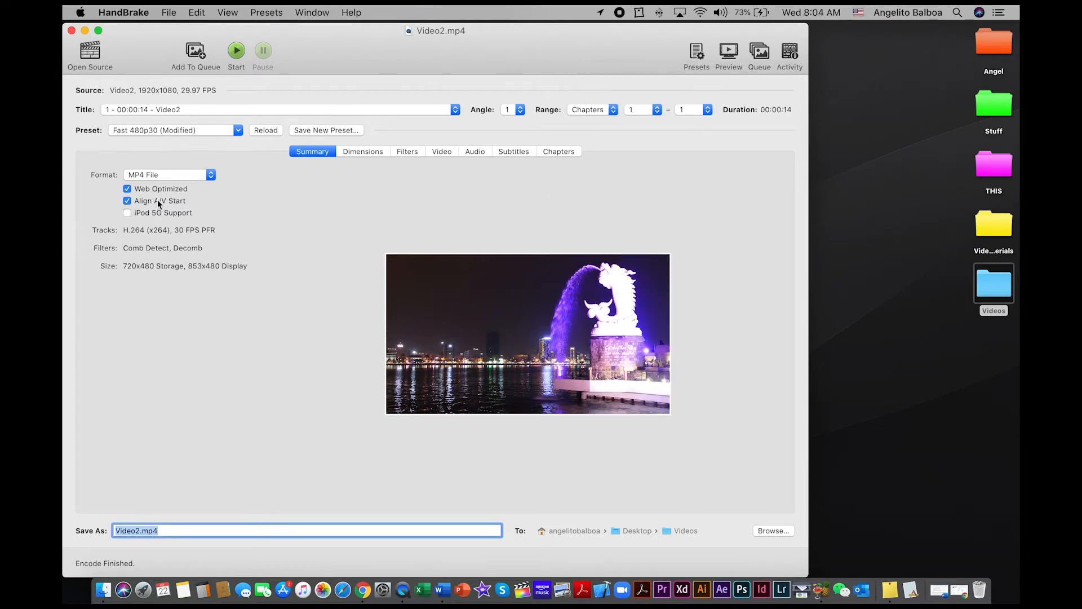
- Name the output file Video2Reduced.mp4 and add the job to the encoding queue
left_click(139, 531)
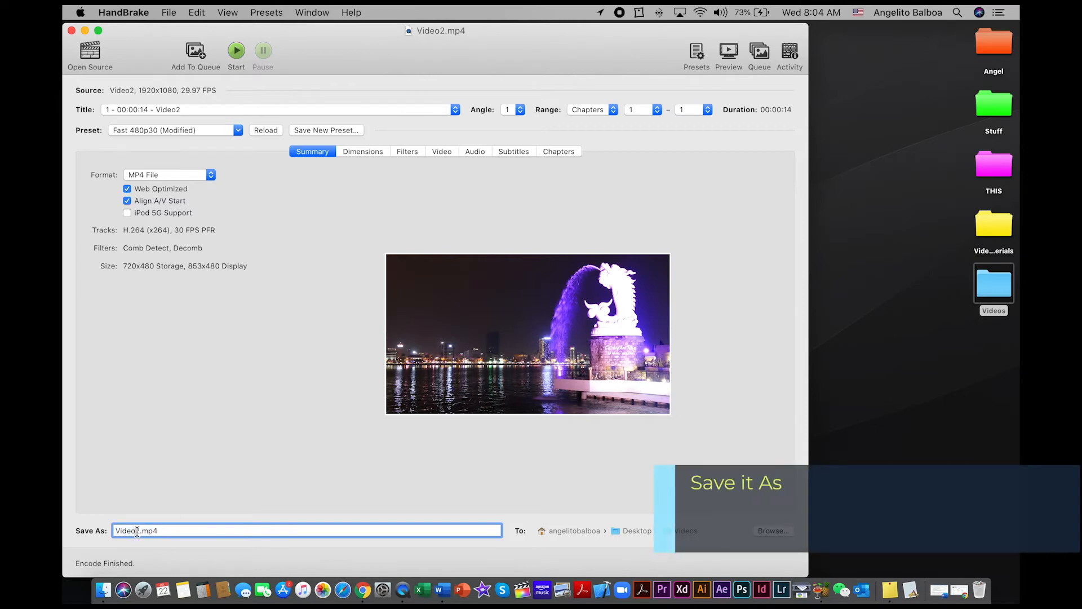
type("Reduc")
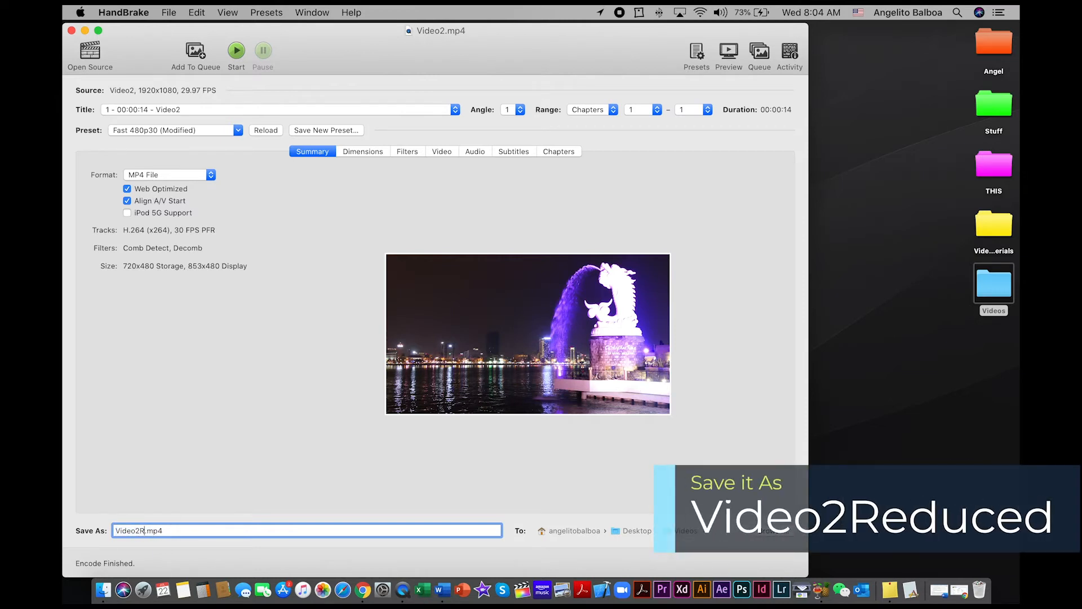
type("ed")
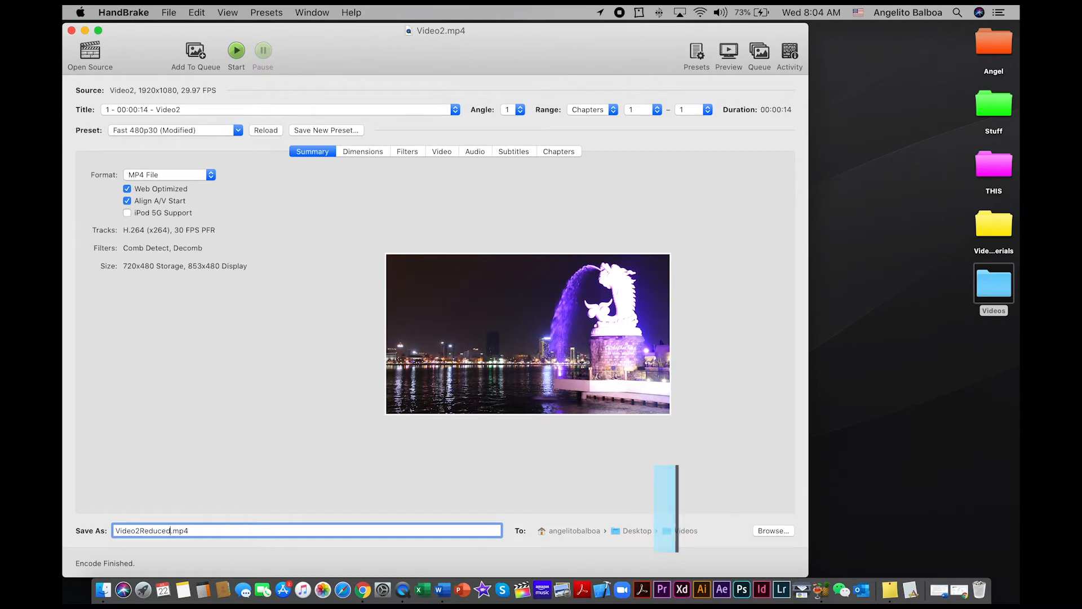
left_click(192, 57)
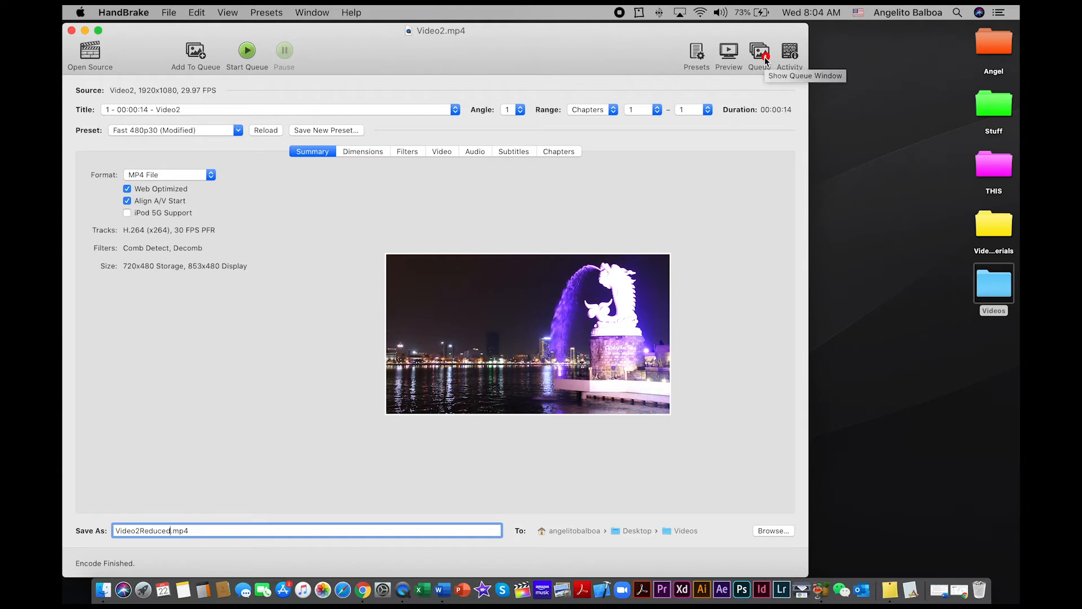
- Open Video3.mp4 from the Videos folder as the next source
left_click(99, 52)
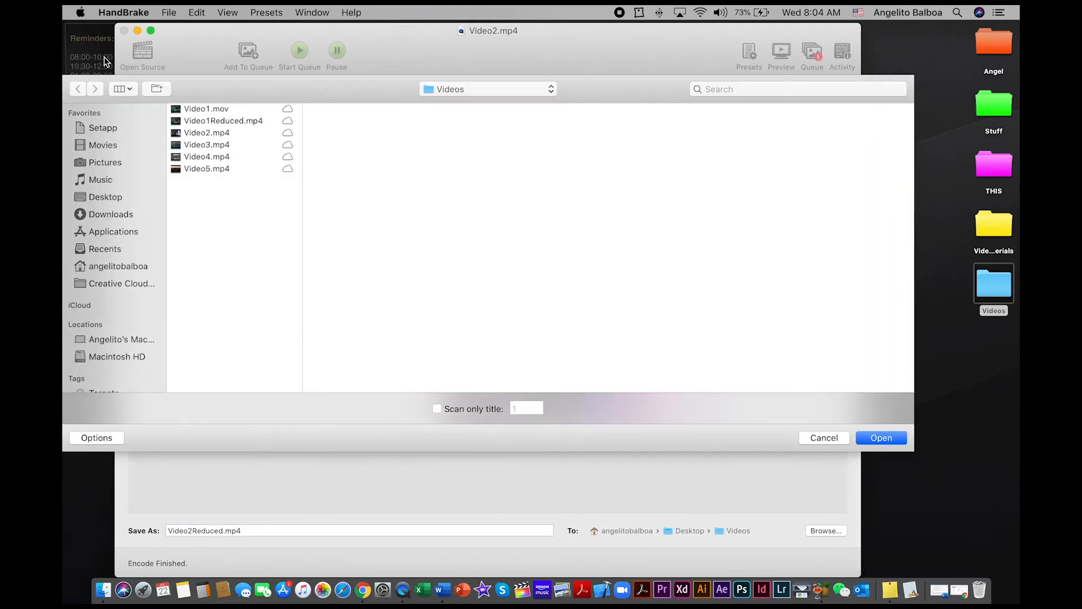
left_click(191, 145)
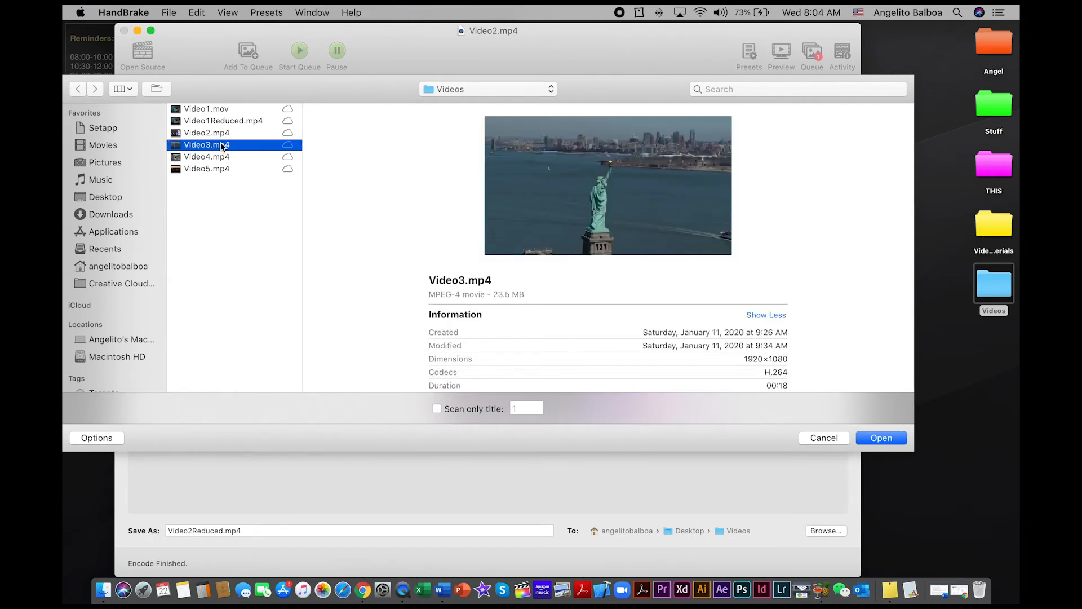
left_click(867, 442)
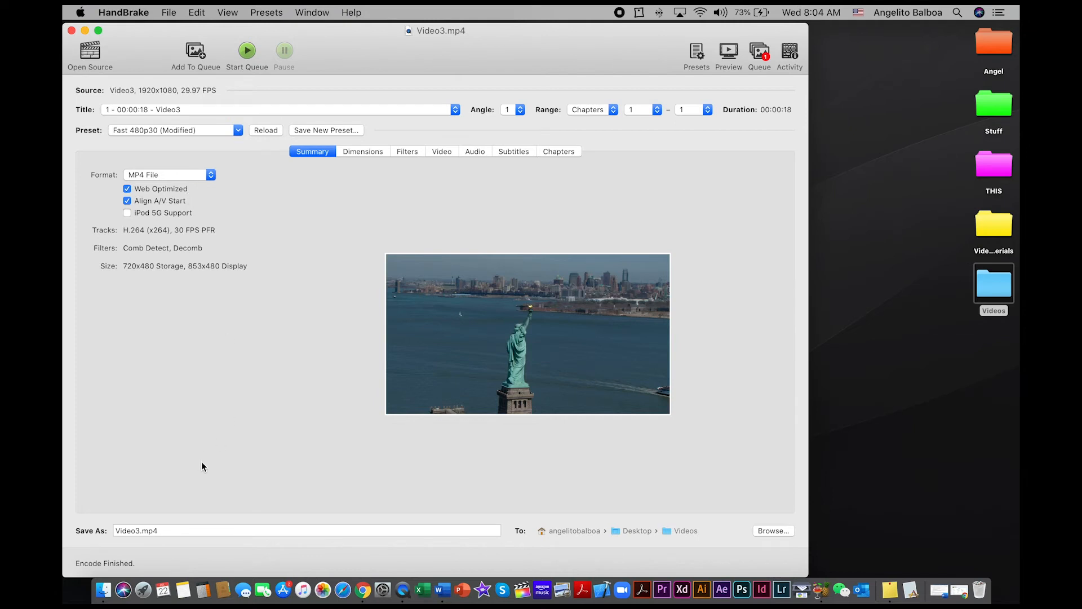
- Name the output file Video3Reduced.mp4 and add the job to the encoding queue
left_click(141, 531)
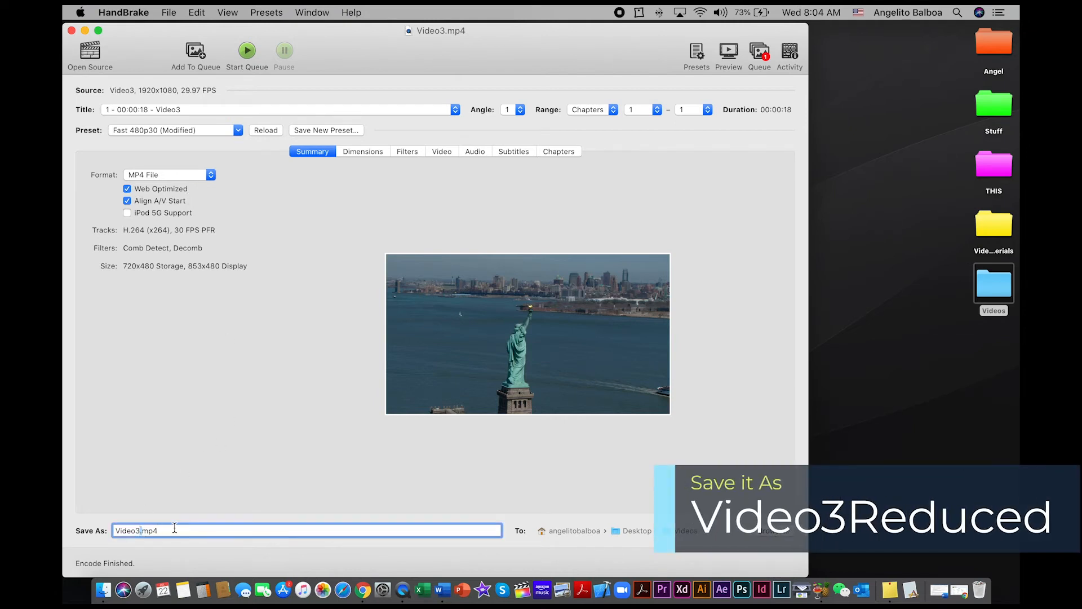
type("Reduce")
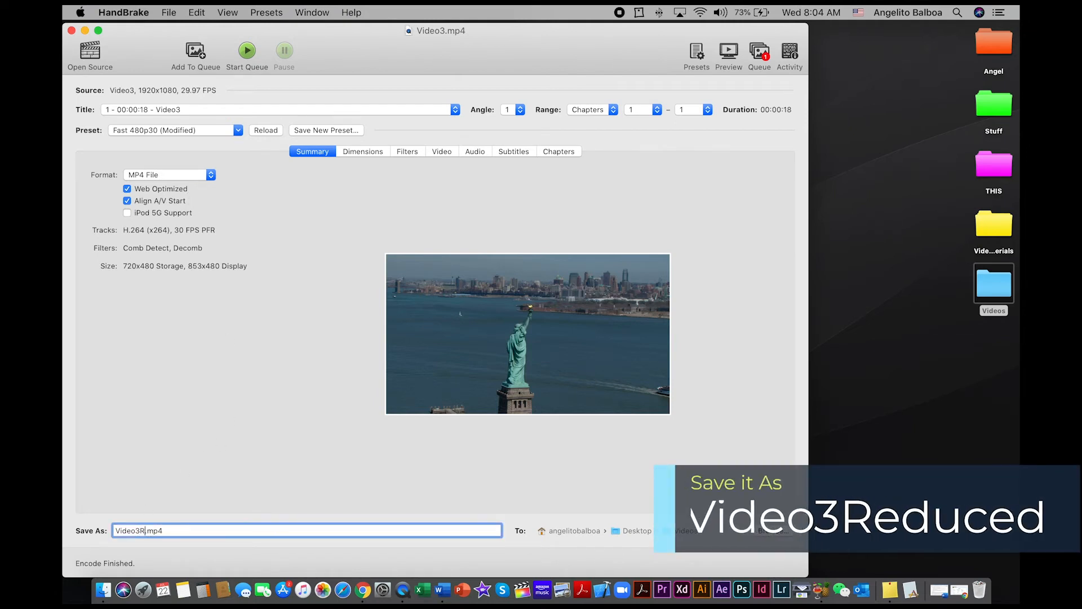
type("d")
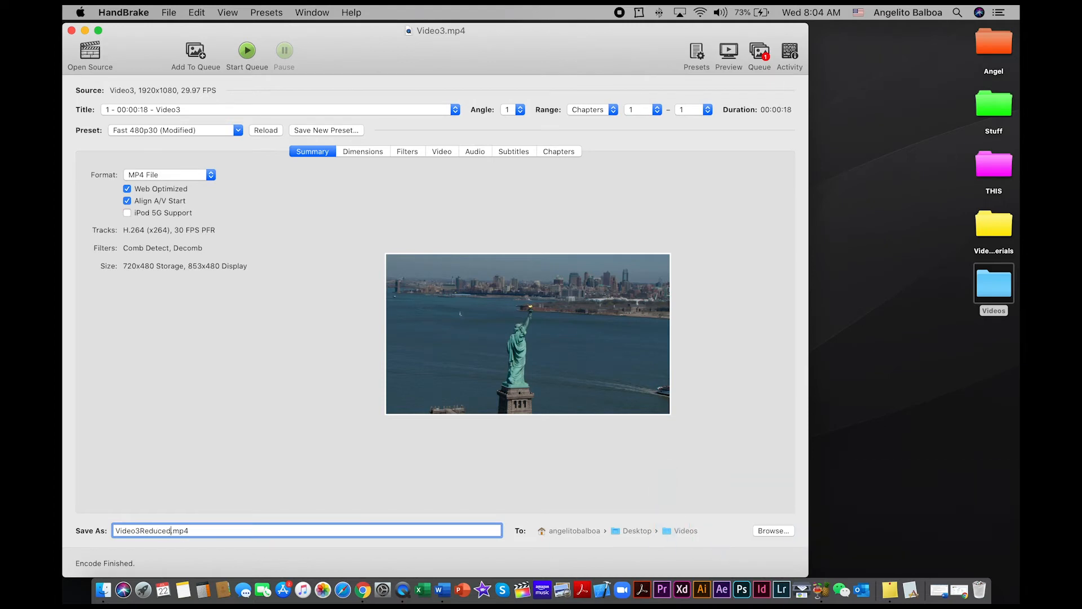
left_click(195, 55)
- Open Video4.mp4 from the Videos folder as the next source
left_click(97, 55)
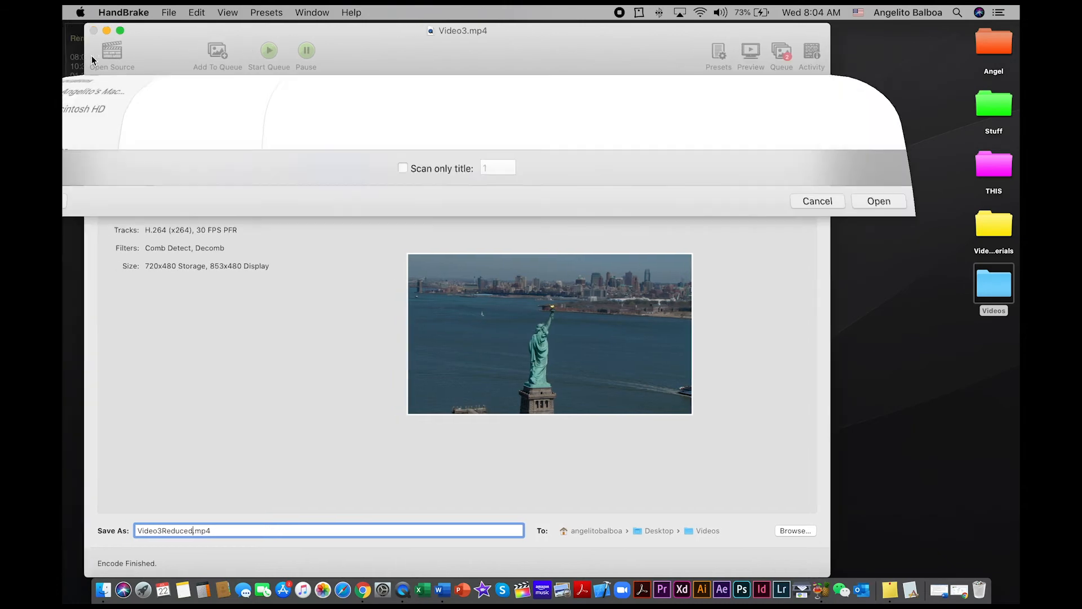
left_click(181, 146)
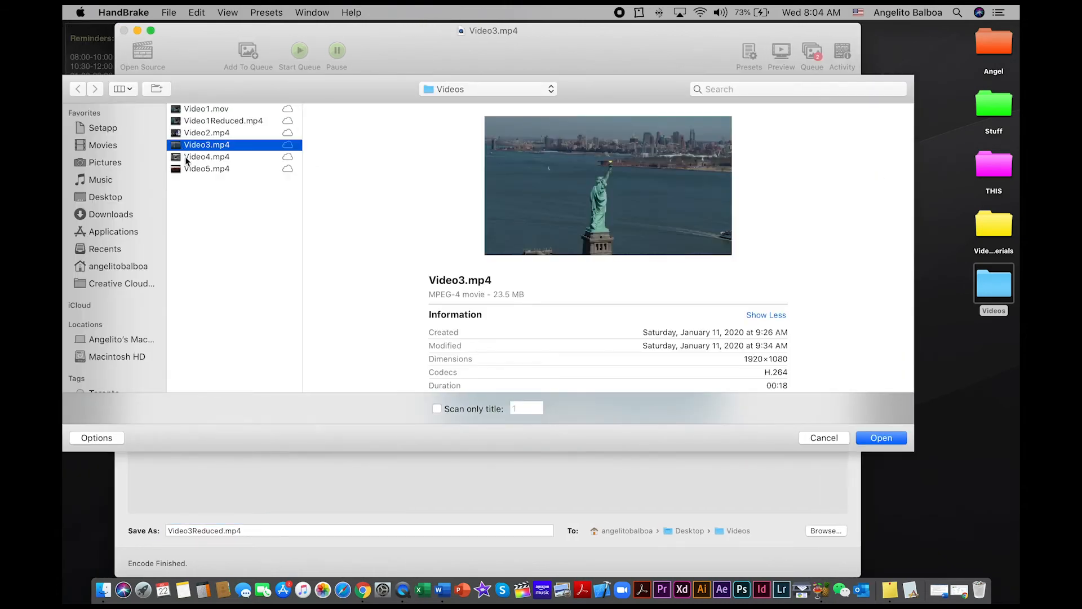
left_click(185, 157)
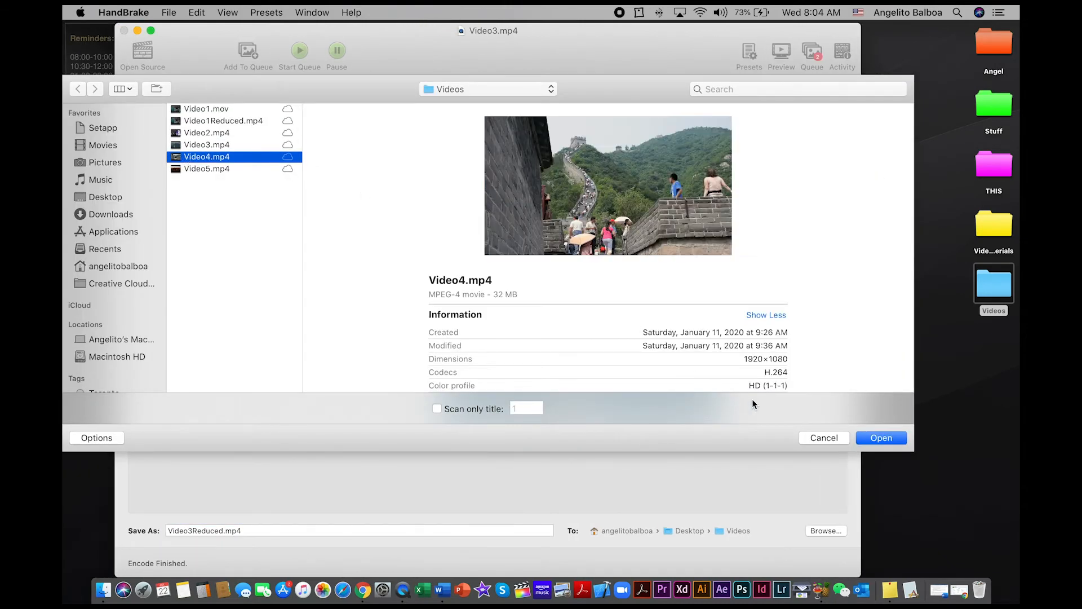
left_click(865, 438)
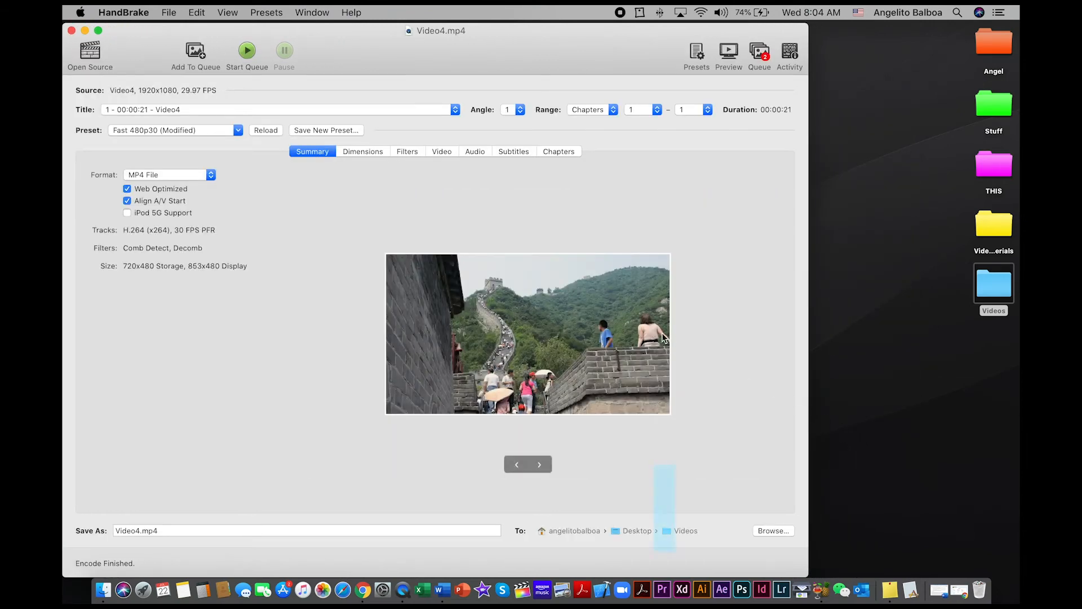
- Name the output file Video4Reduced.mp4 and add the job to the encoding queue
left_click(139, 530)
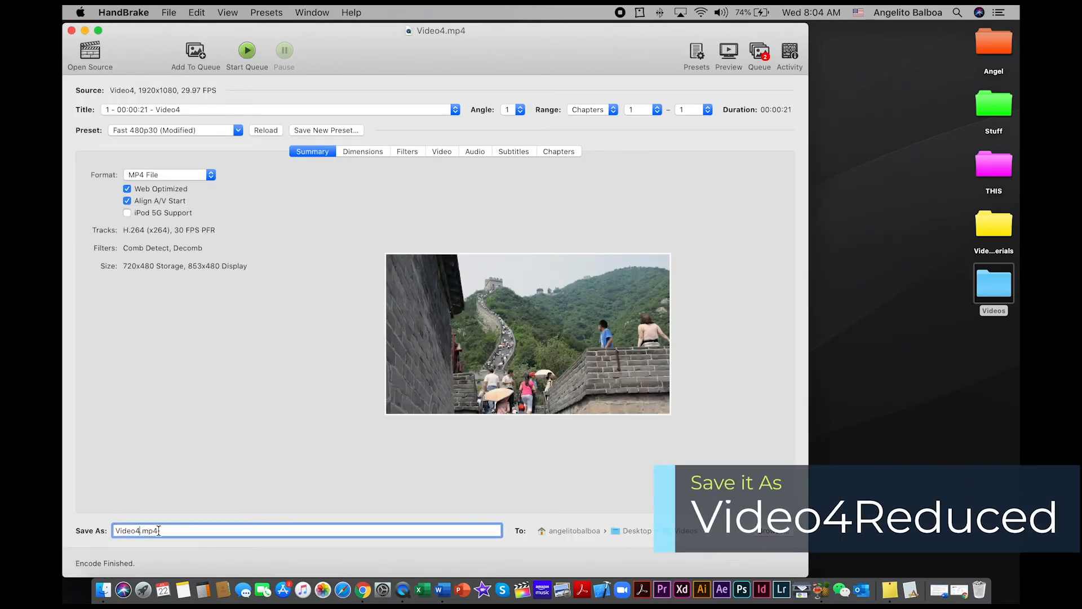
type("Reduced")
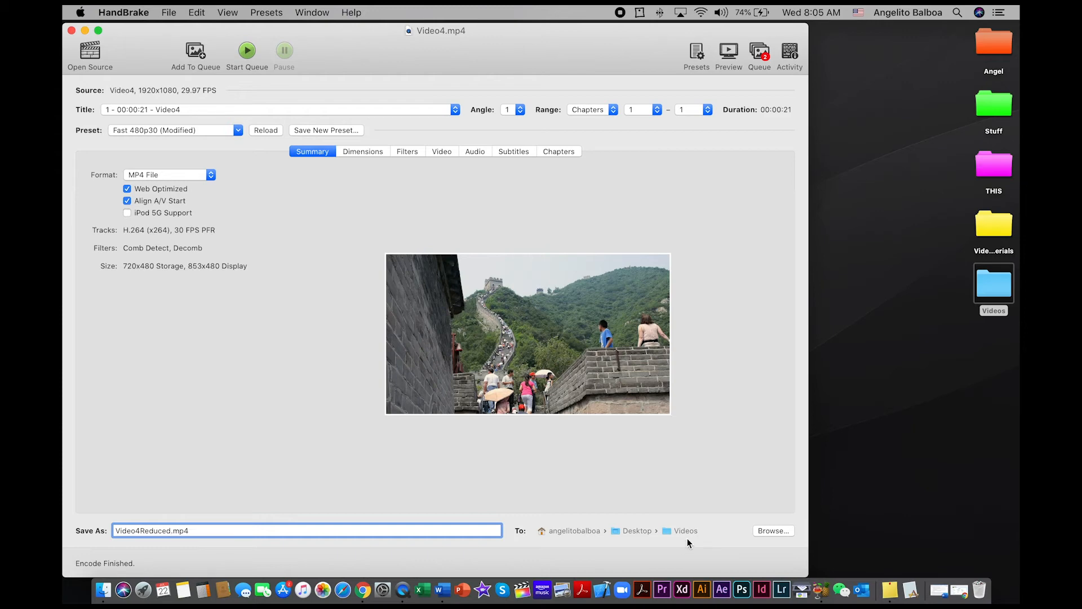
left_click(198, 52)
- Remove the Video4Reduced.mp4 job from the encoding queue and start encoding the remaining jobs
left_click(760, 54)
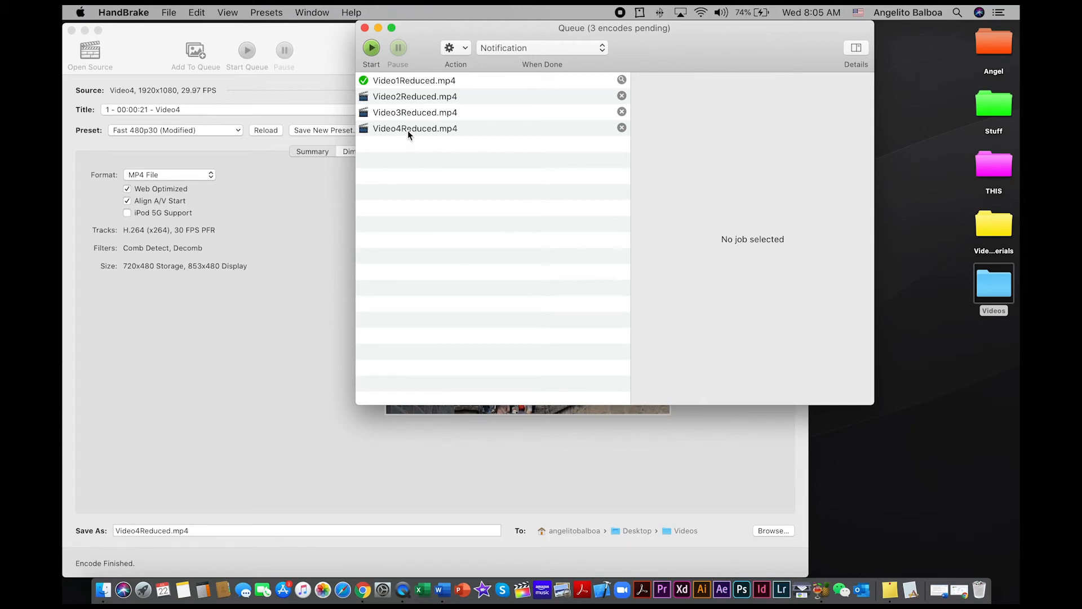
left_click(622, 128)
left_click(371, 55)
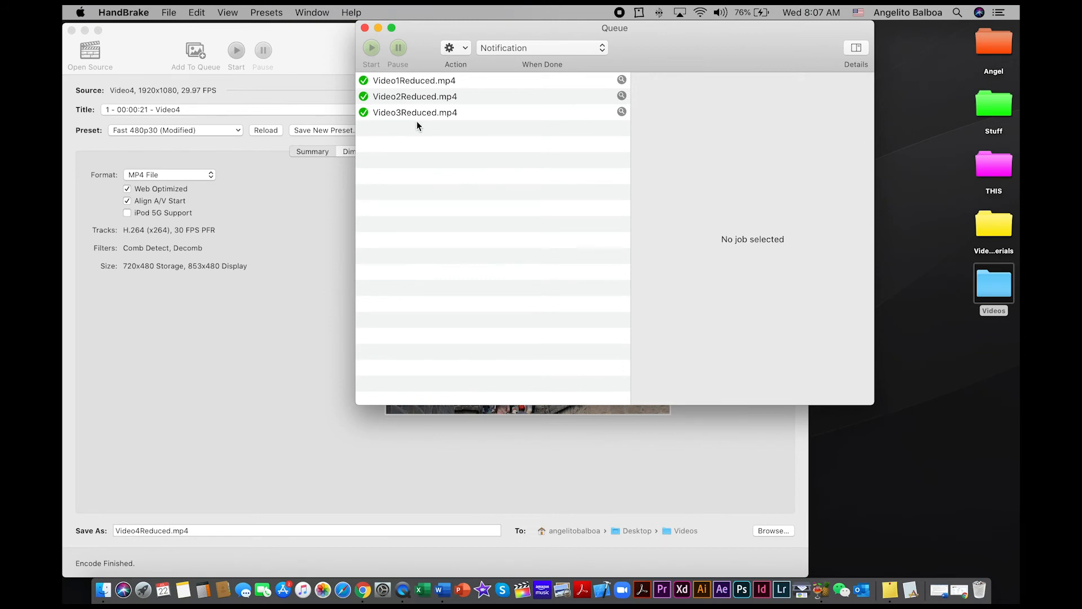
- Open the desktop Videos folder in Finder and compare the file sizes of Video2.mp4 and Video3.mp4 with their reduced versions
double_click(993, 284)
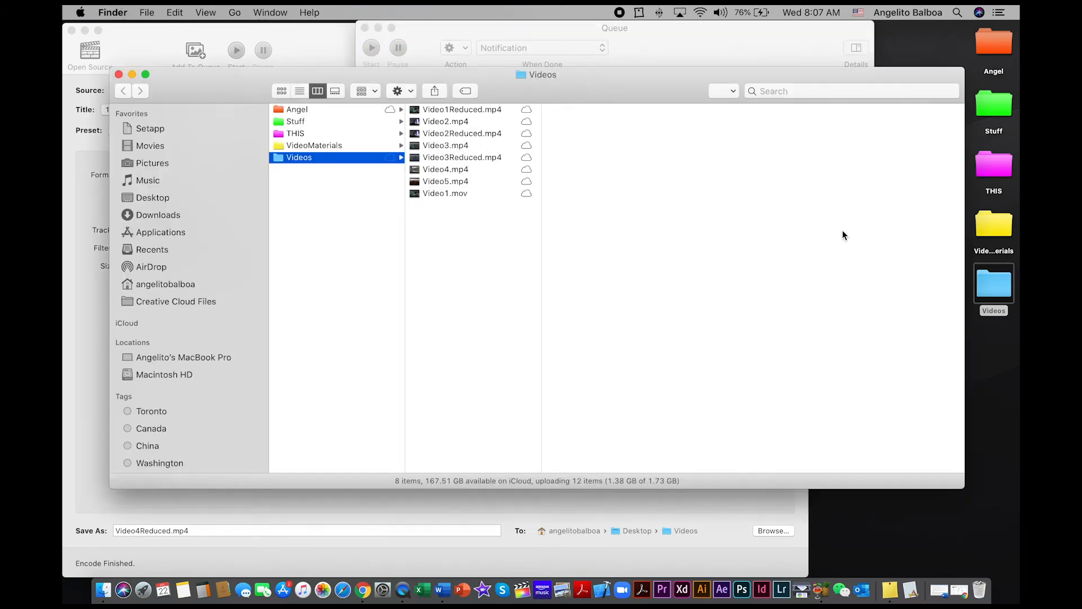
left_click(451, 123)
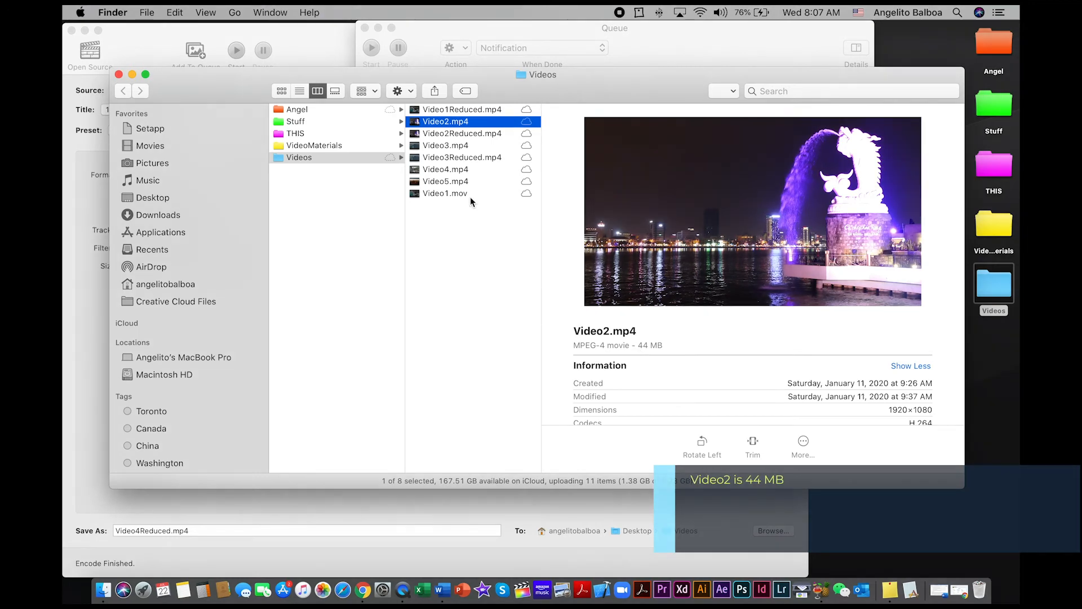
left_click(452, 134)
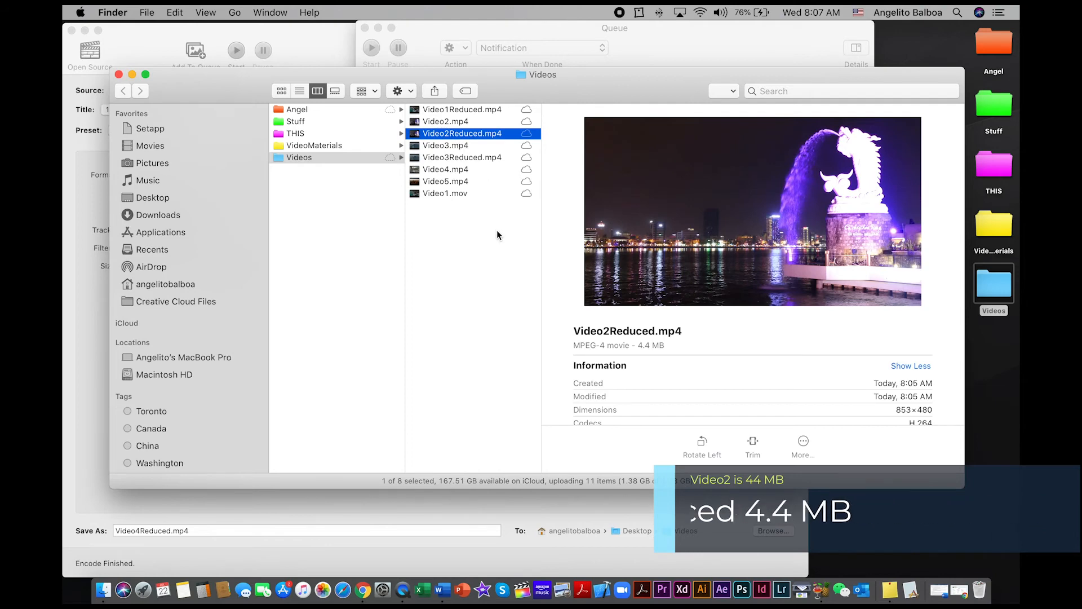
left_click(459, 147)
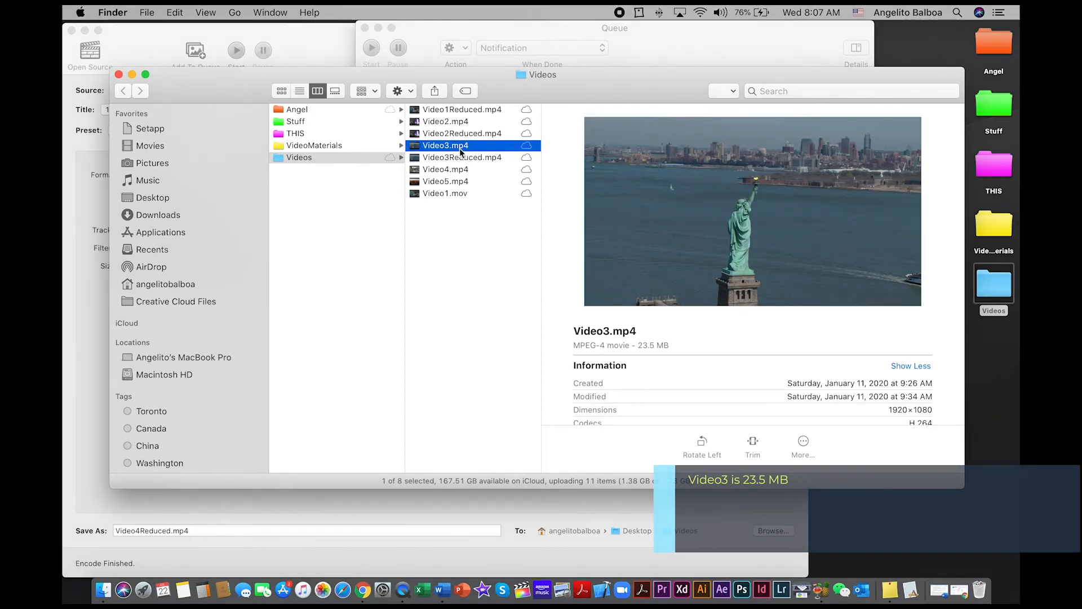
key("Down")
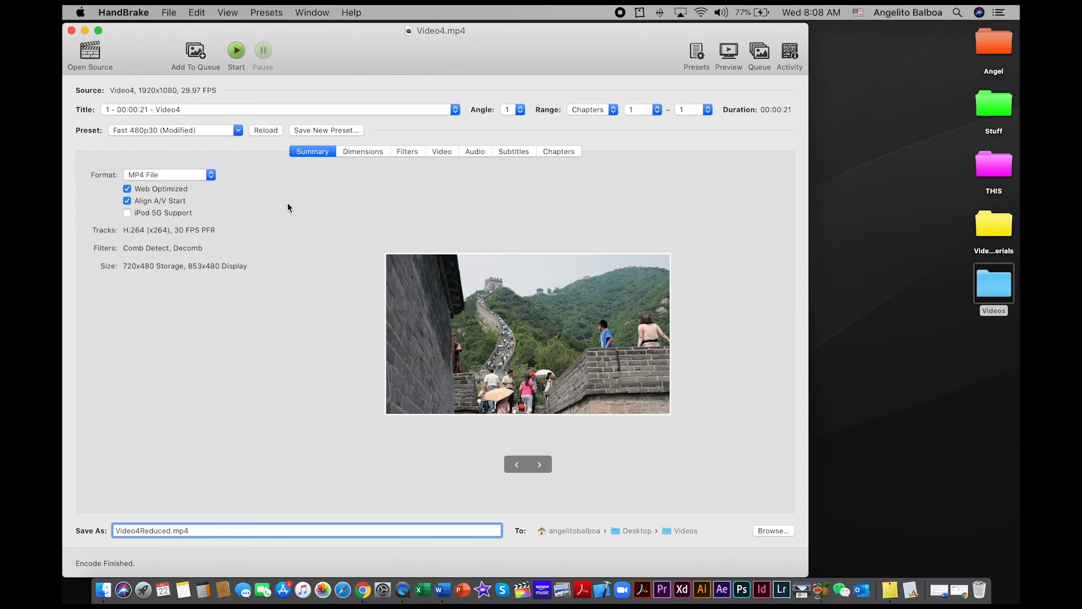
- Return to HandBrake and open Video5.mp4 from the Videos folder as the new source
key("super+o")
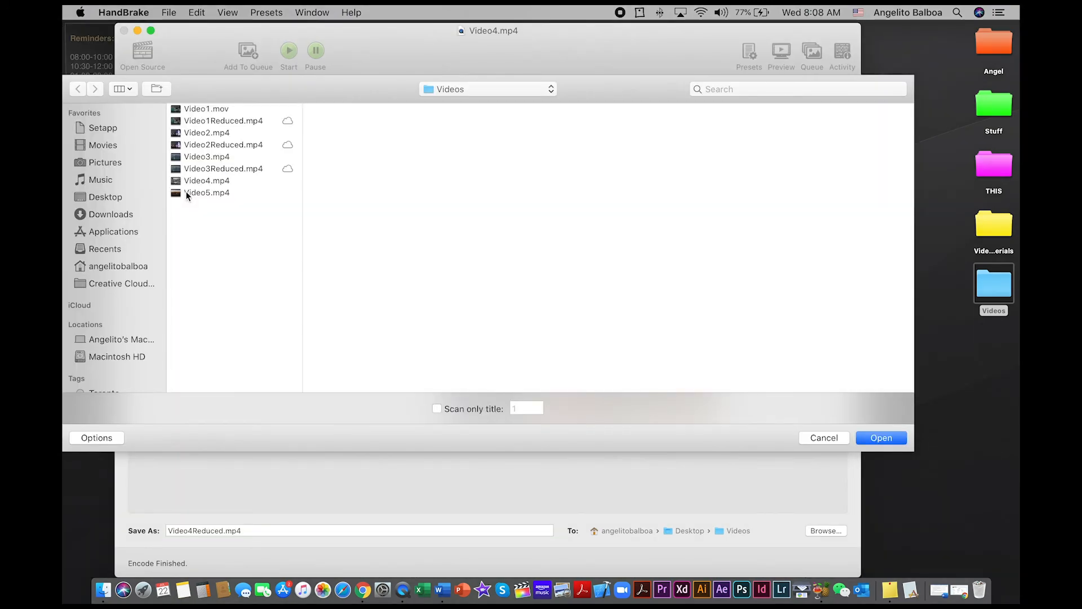
left_click(187, 192)
left_click(881, 438)
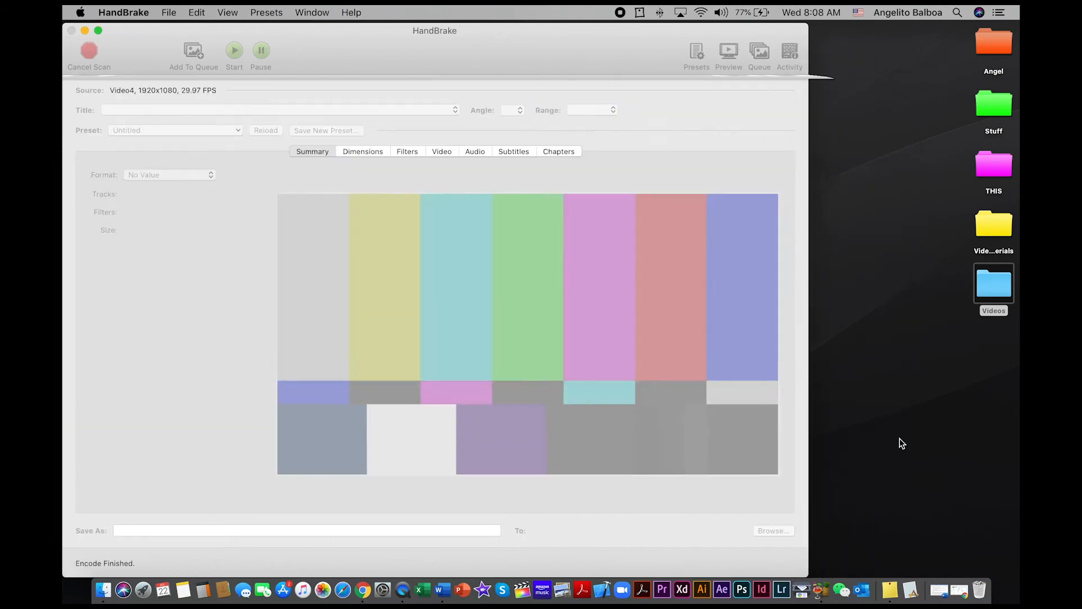
- Apply the Gmail Small 10 Minutes 288p30 web preset to Video5.mp4 and close the preset list
left_click(699, 57)
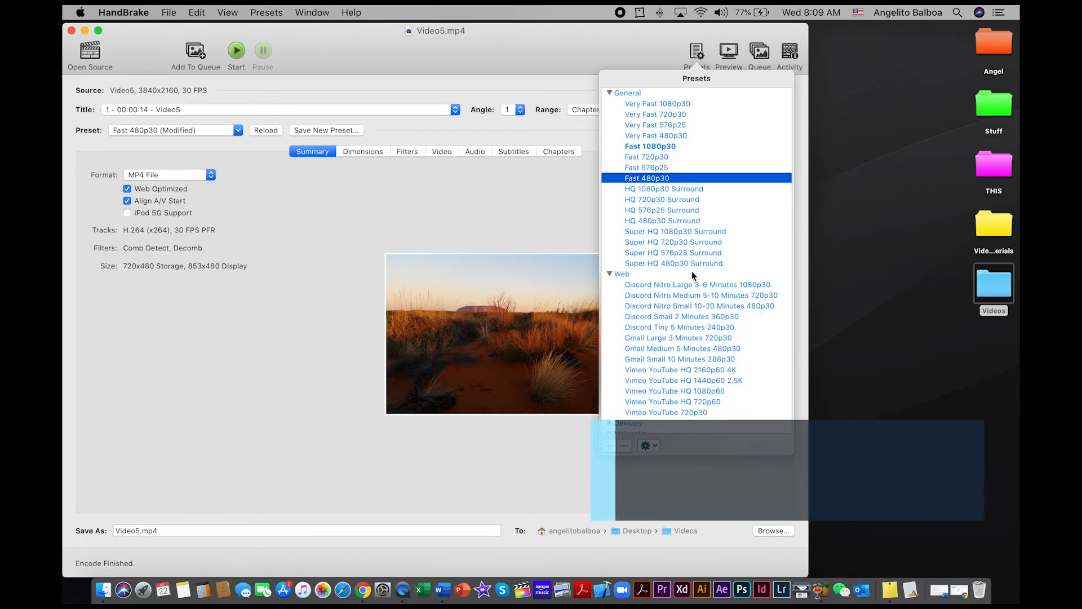
left_click(673, 360)
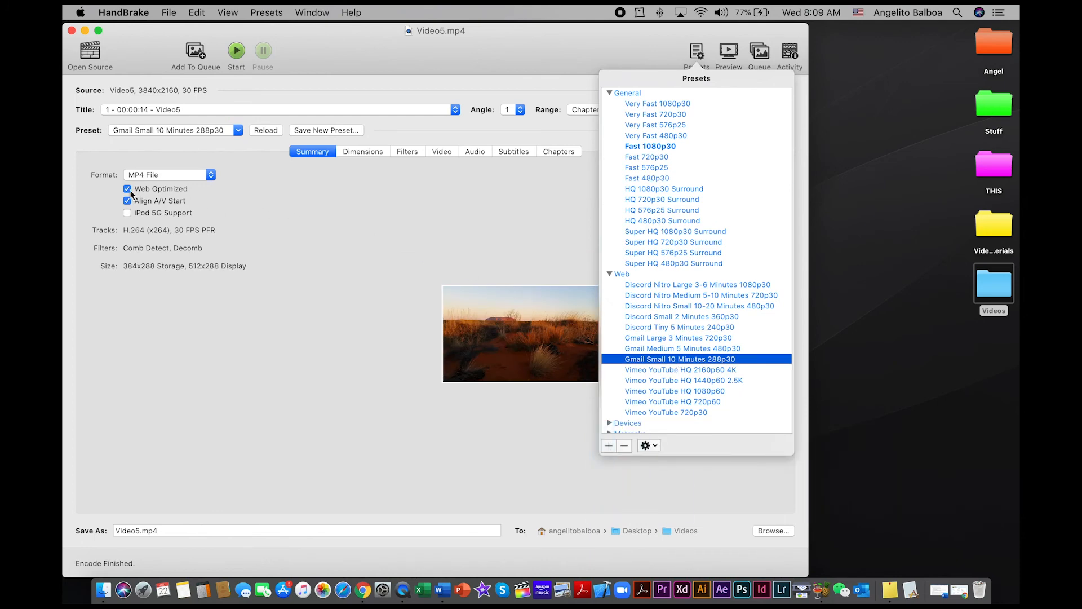
left_click(200, 431)
- Name the output file Video5Reduced.mp4 and start encoding it
left_click(142, 531)
key("Left")
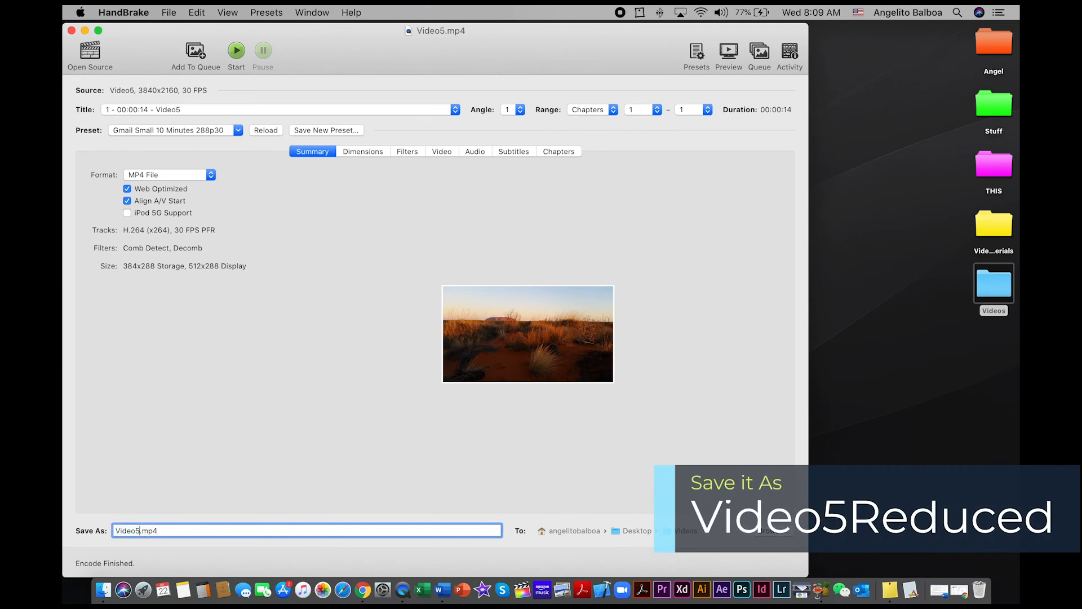
type("Reduc")
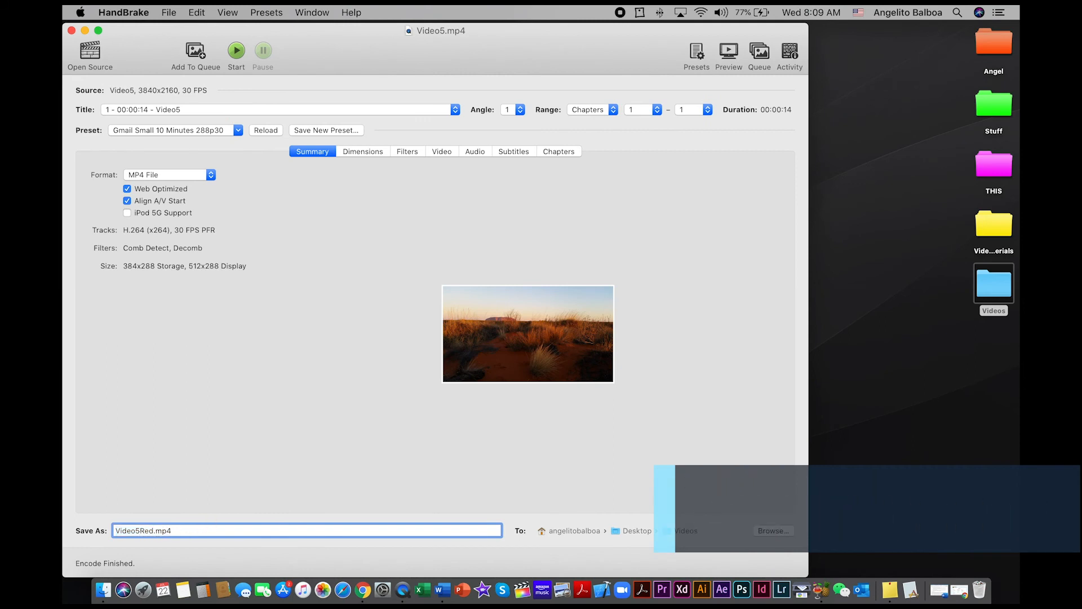
type("ed")
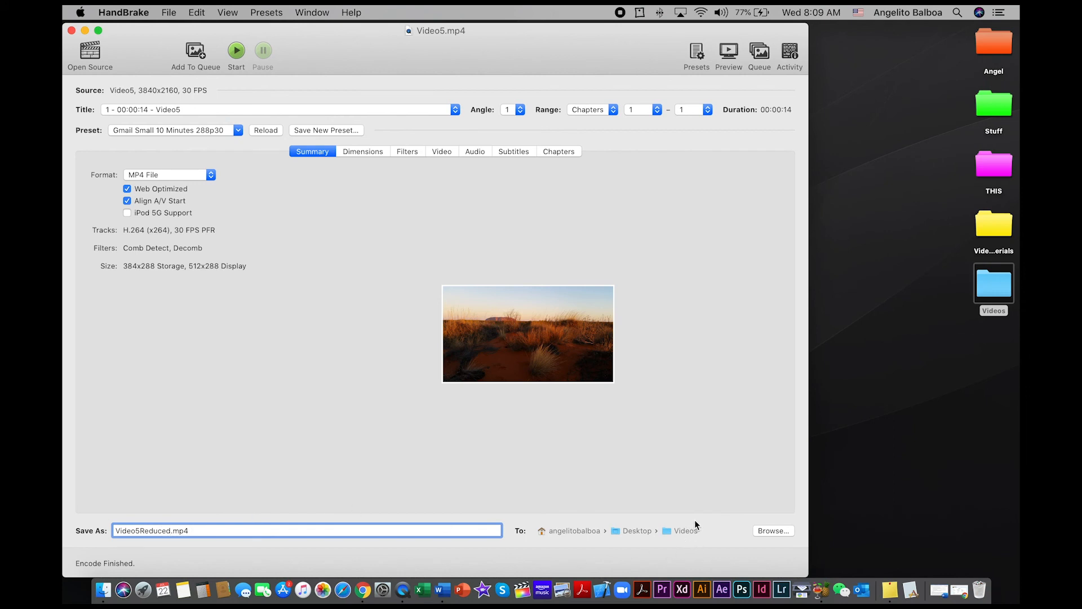
left_click(236, 52)
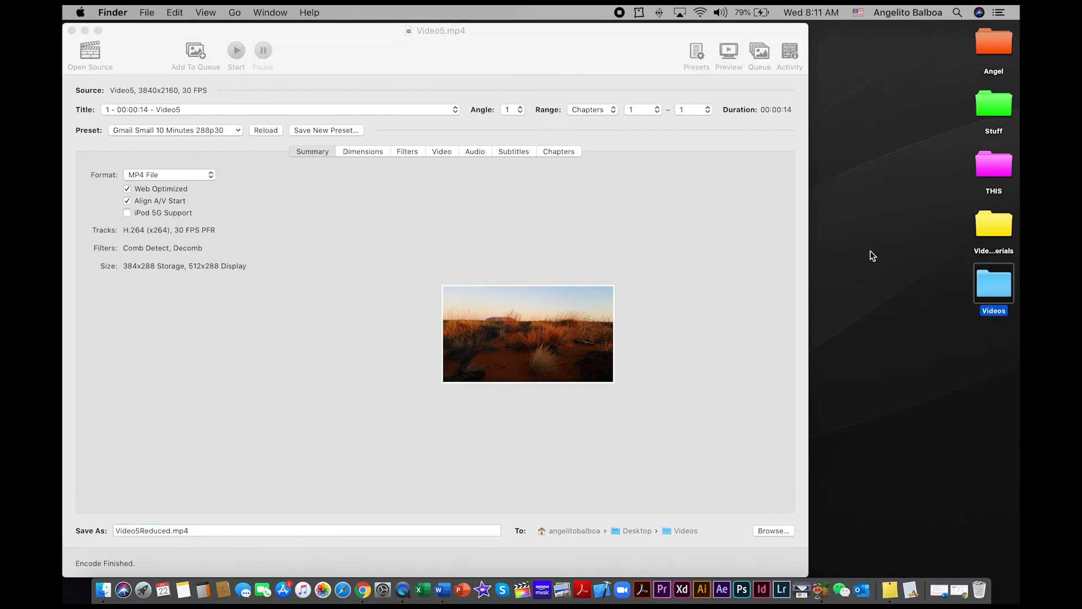
- Compare the file sizes of Video5.mp4 and Video5Reduced.mp4 in the desktop Videos folder and play the reduced video's preview
double_click(990, 284)
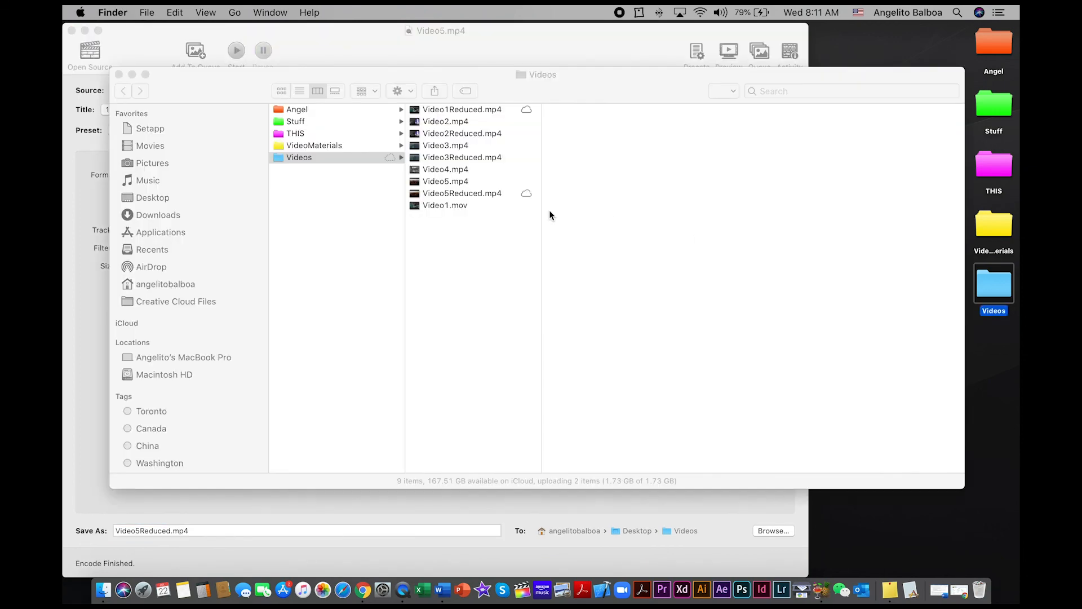
left_click(450, 182)
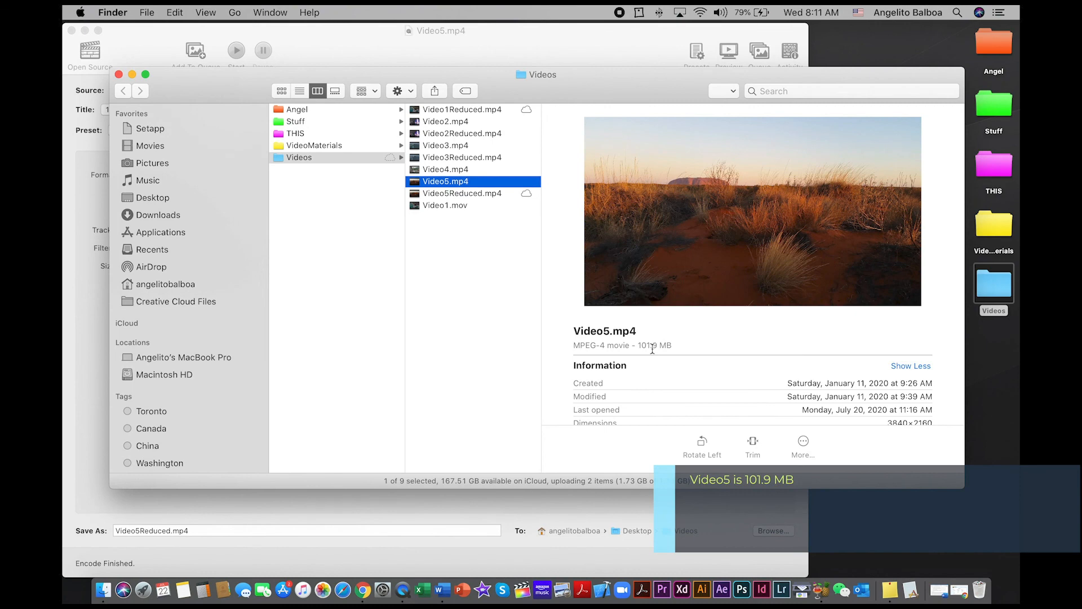
key("Down")
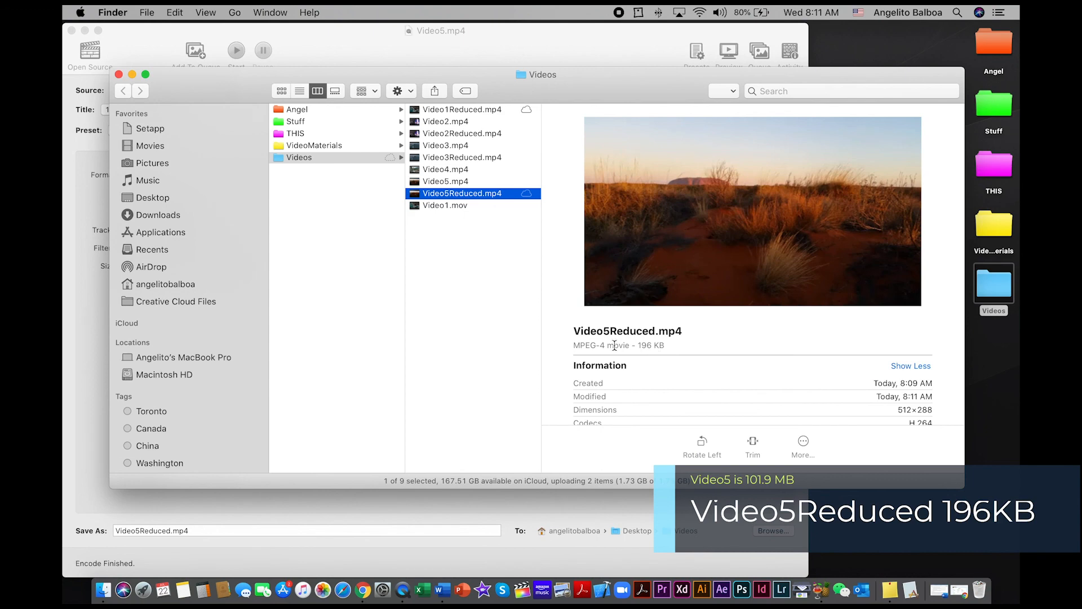
mouse_move(657, 282)
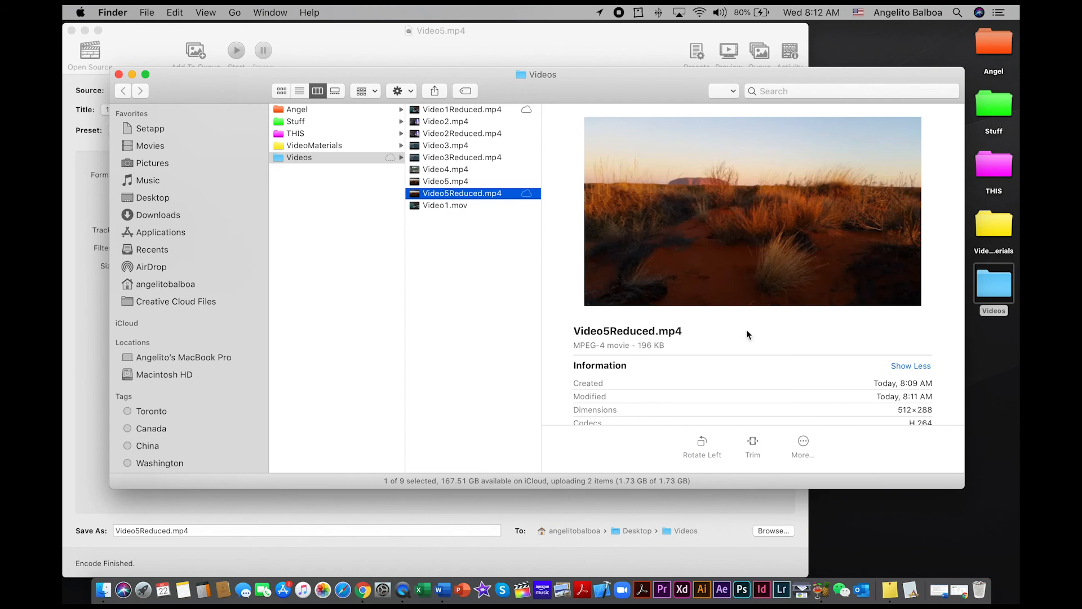
left_click(758, 216)
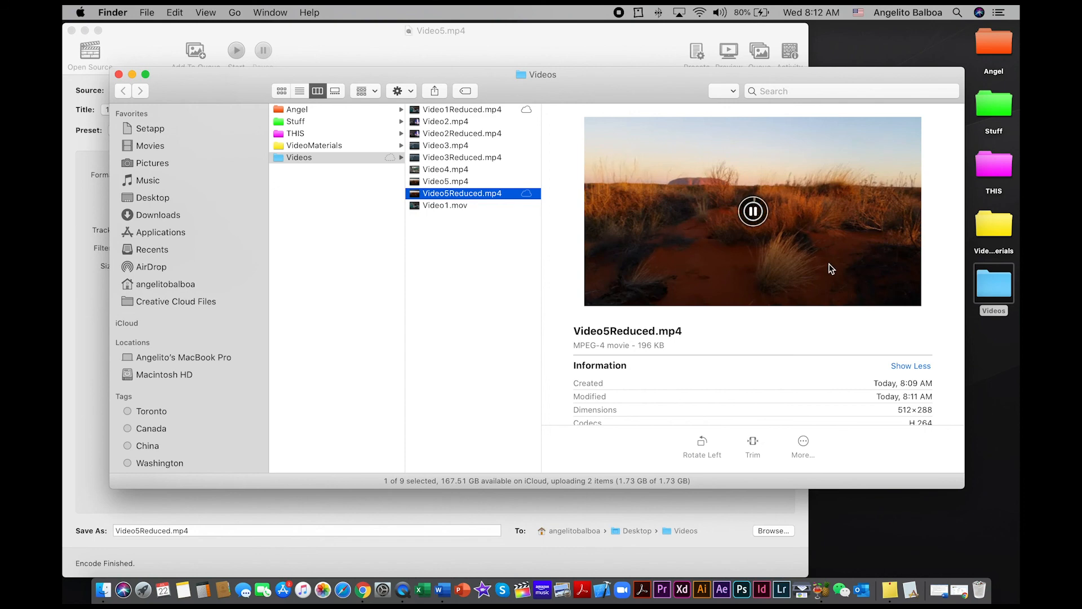